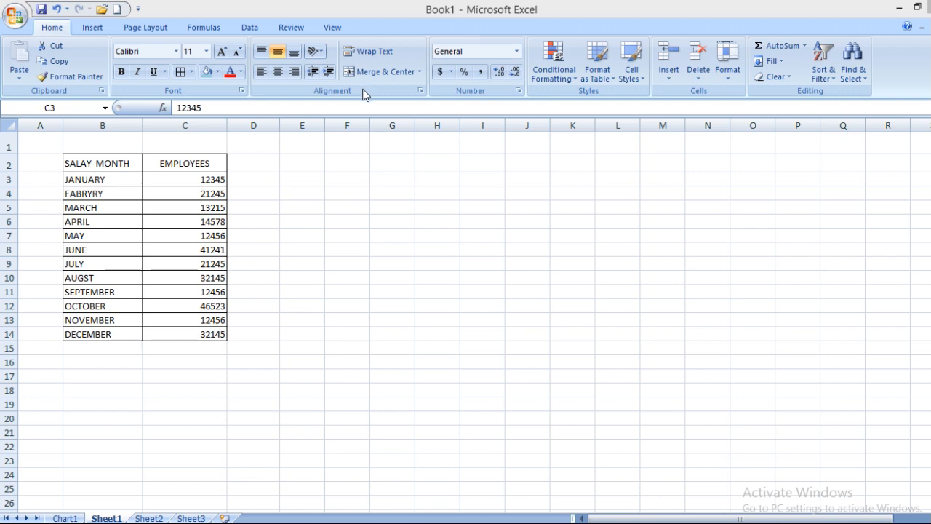
key(ctrl+shift+Down)
click(93, 28)
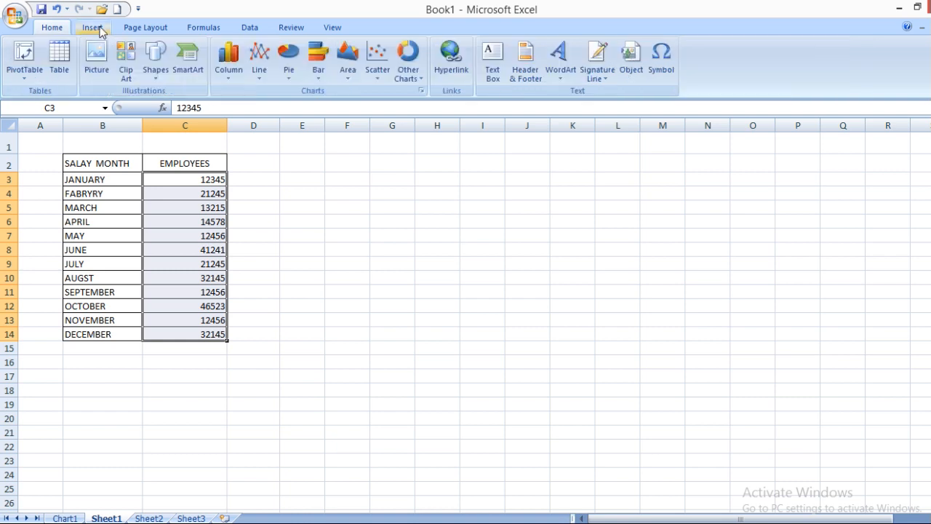
click(275, 190)
click(132, 161)
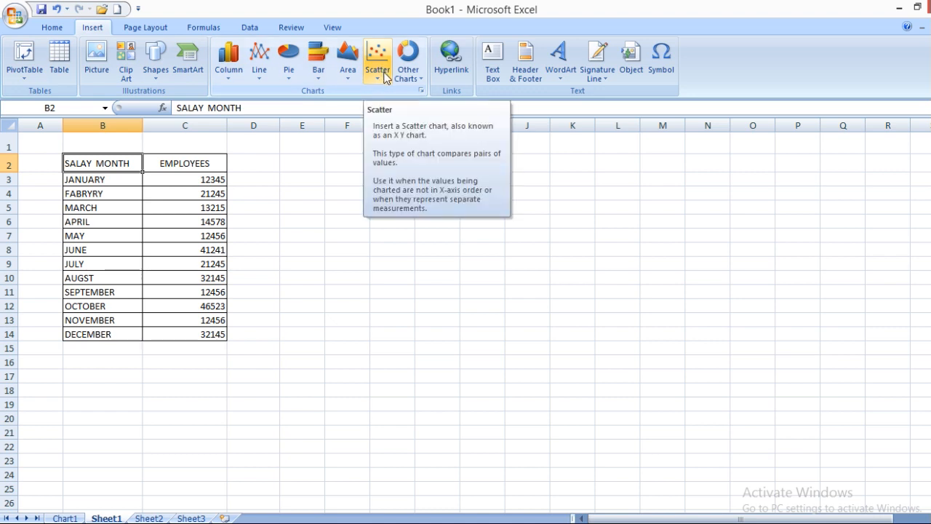
click(51, 27)
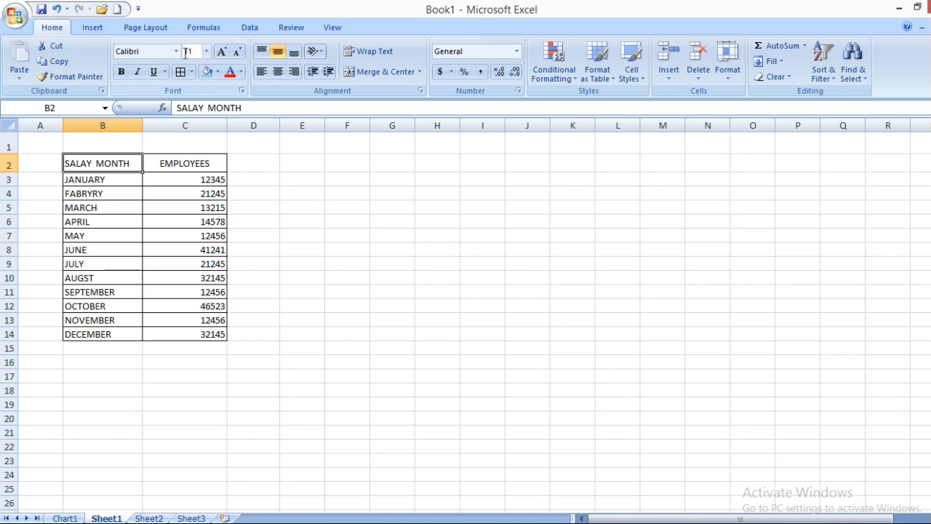
click(90, 27)
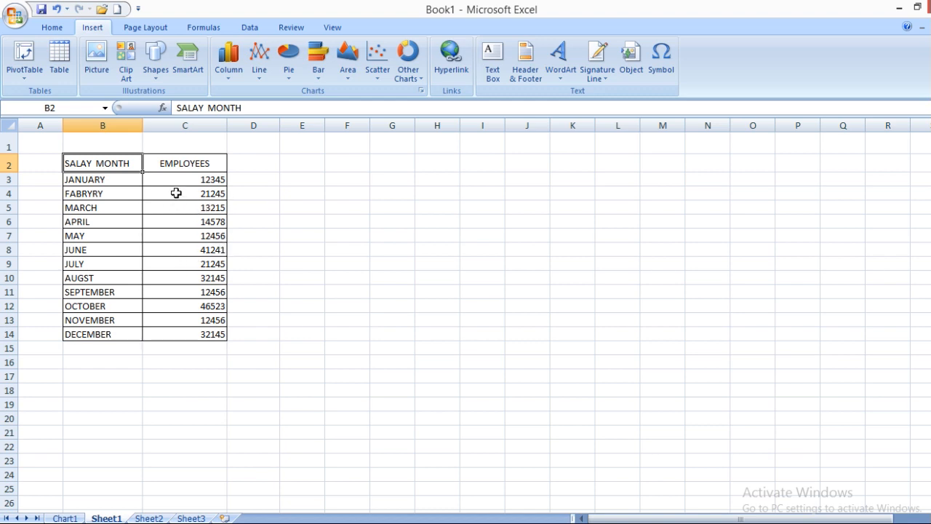
Center the values in the EMPLOYEES column, cells C3 to C14.
drag(179, 178, 181, 332)
click(58, 27)
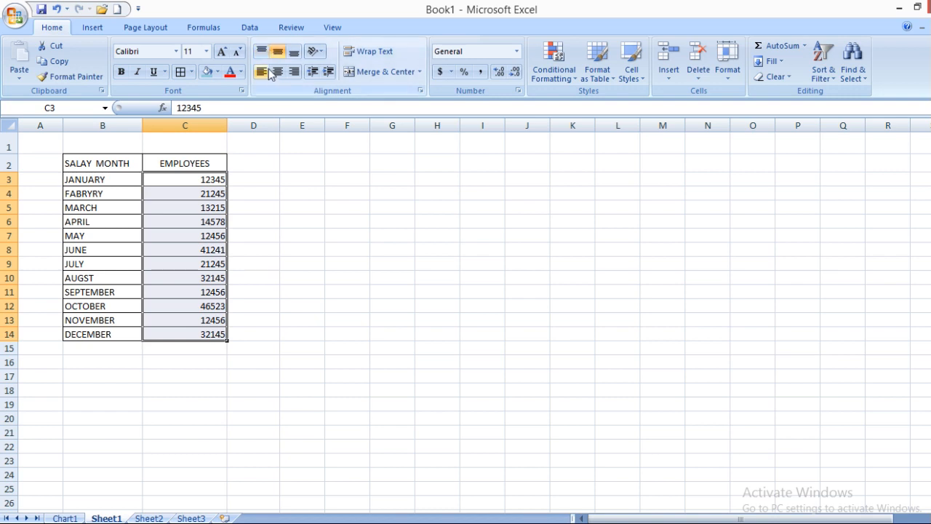
click(278, 71)
click(93, 27)
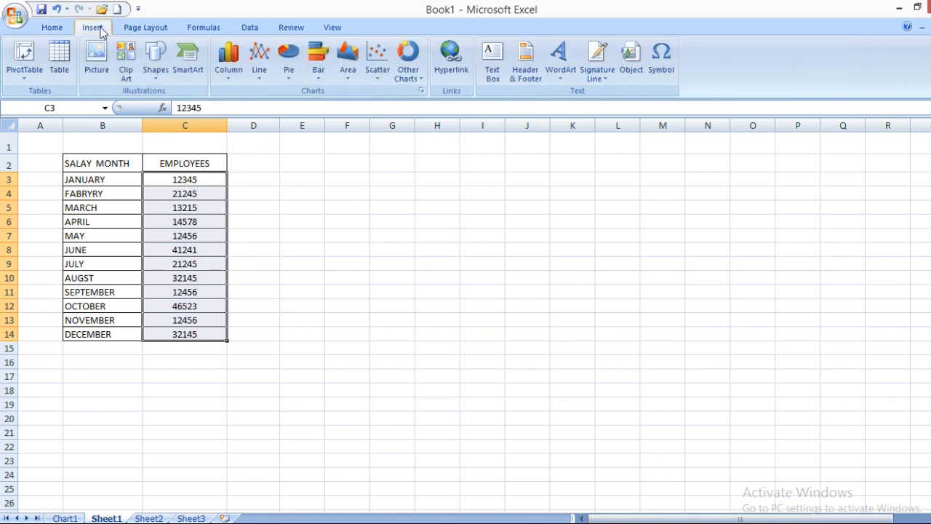
click(286, 208)
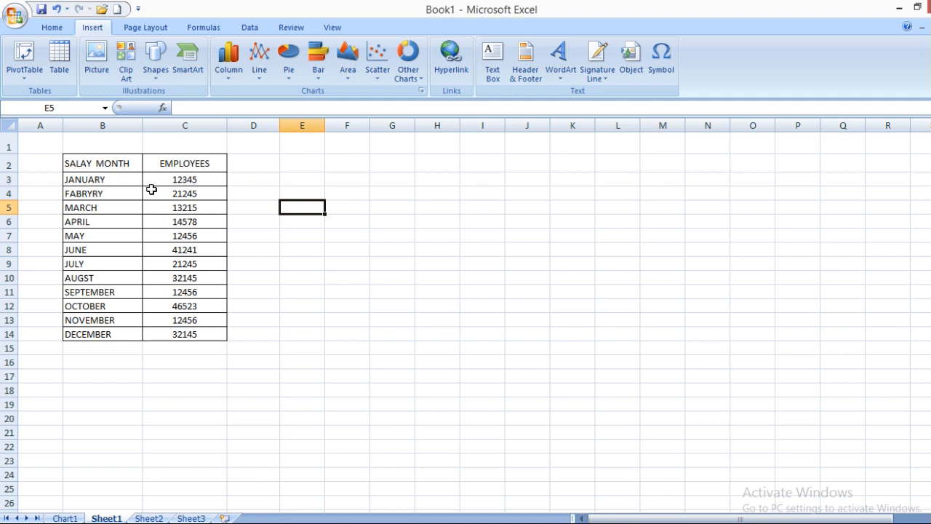
Insert a 2-D clustered column chart from the salary table in B2:C14.
drag(63, 160, 138, 213)
click(162, 234)
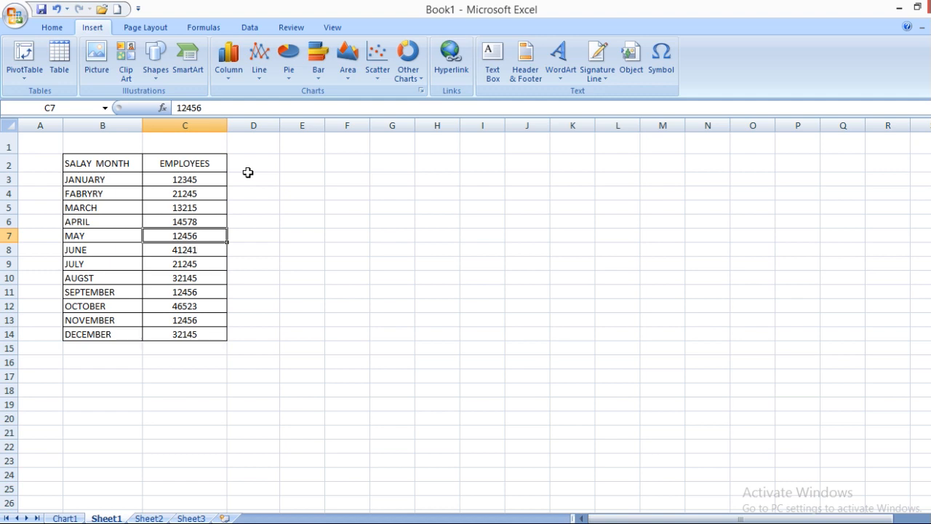
drag(104, 162, 184, 337)
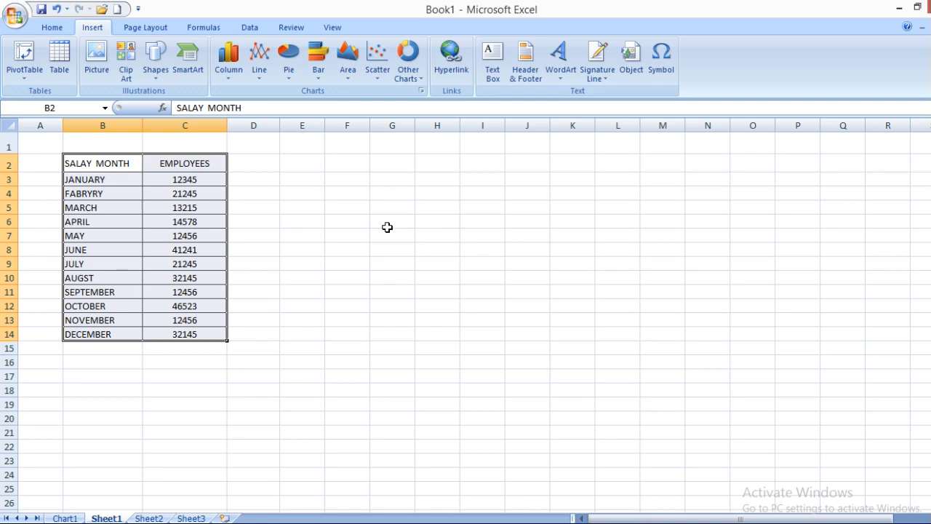
click(225, 79)
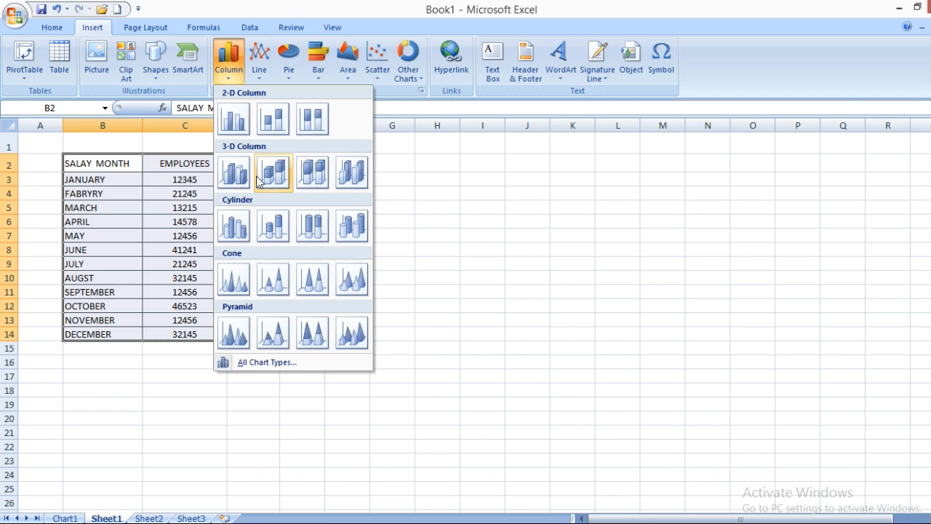
click(234, 118)
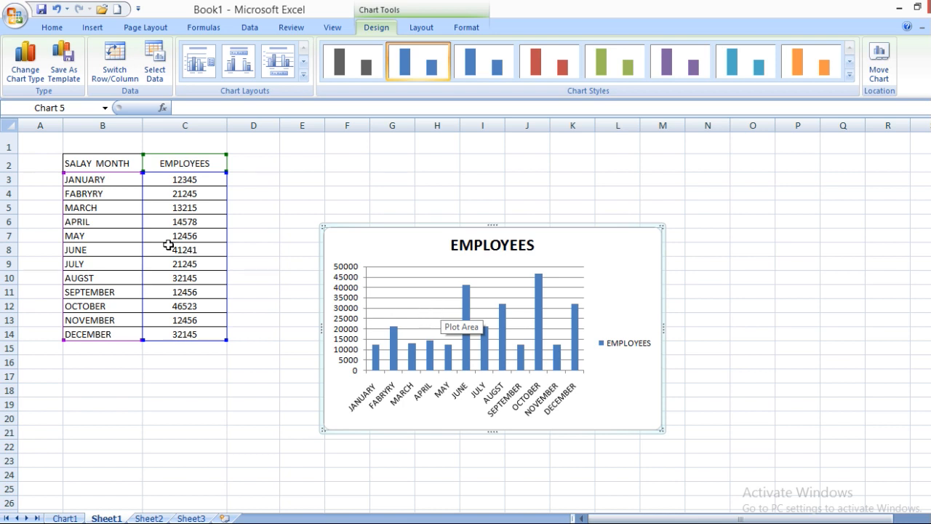
Swap the chart's rows and columns and apply the plain blue chart style, trying the green one as well.
click(126, 81)
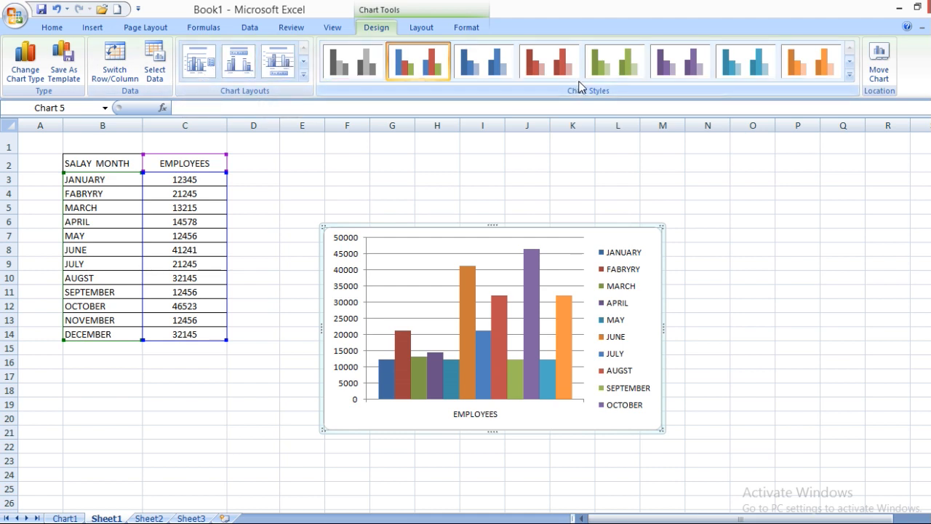
click(604, 74)
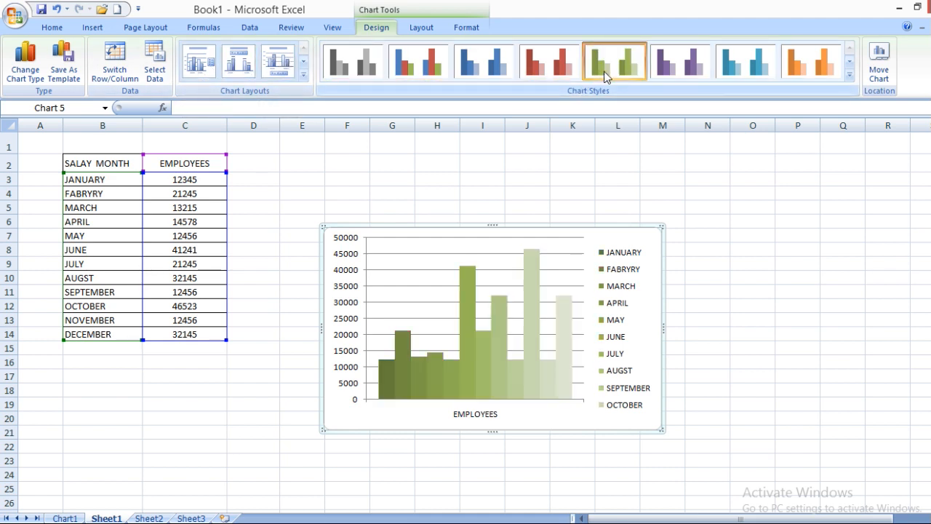
click(560, 73)
click(483, 69)
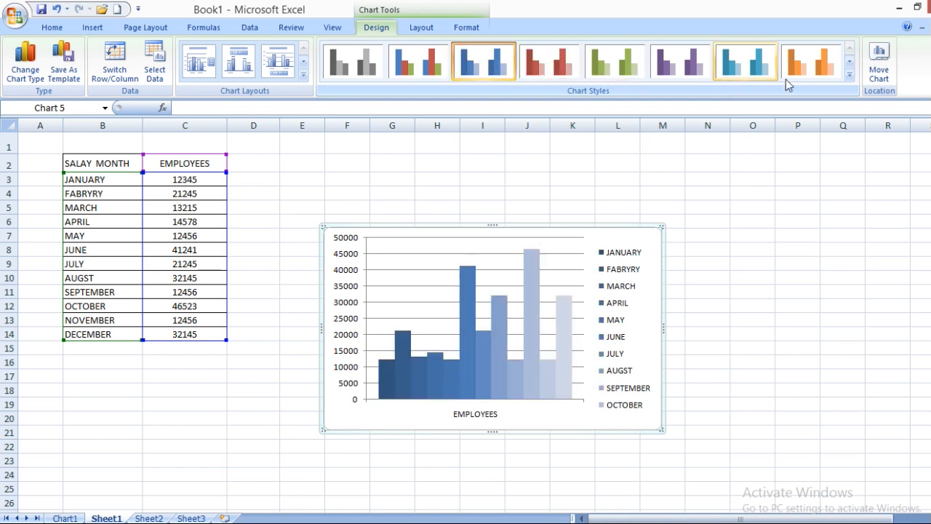
Try the black-background chart styles in several colours, including green, orange and red, and apply the blue one.
click(850, 75)
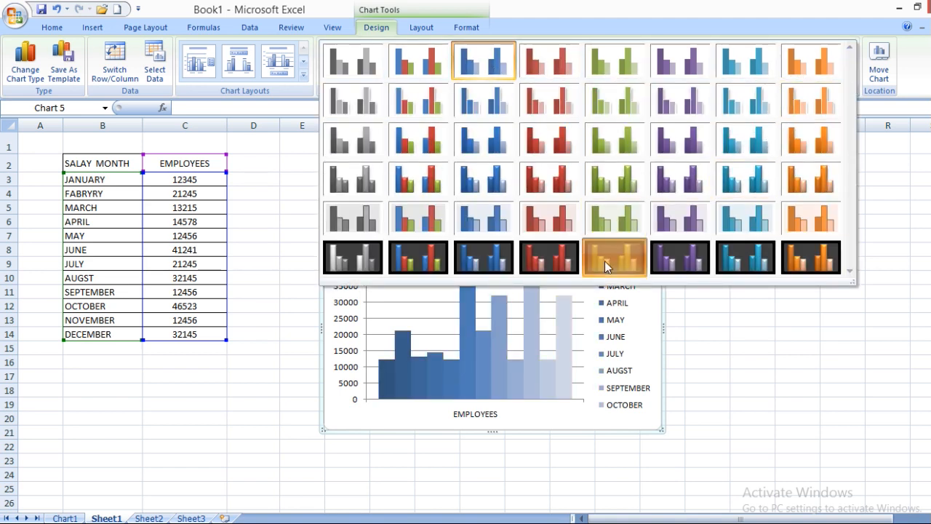
click(611, 256)
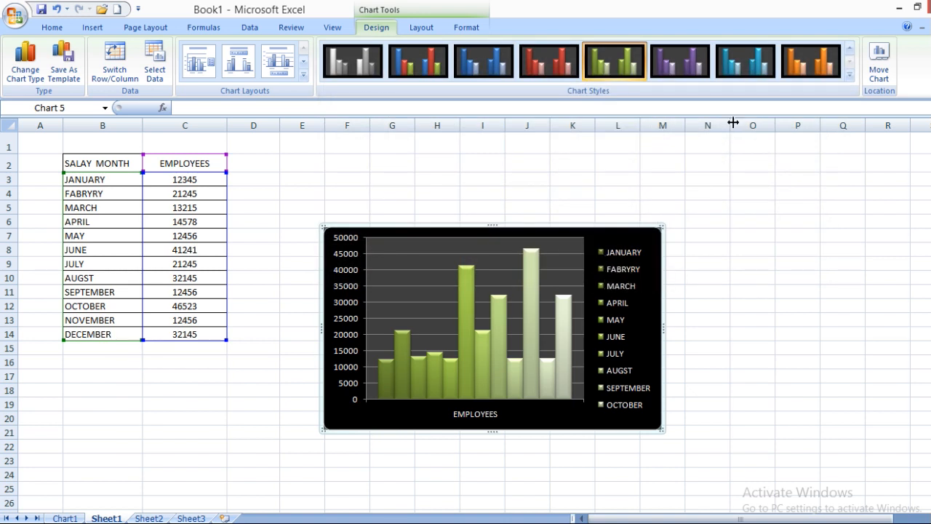
click(786, 73)
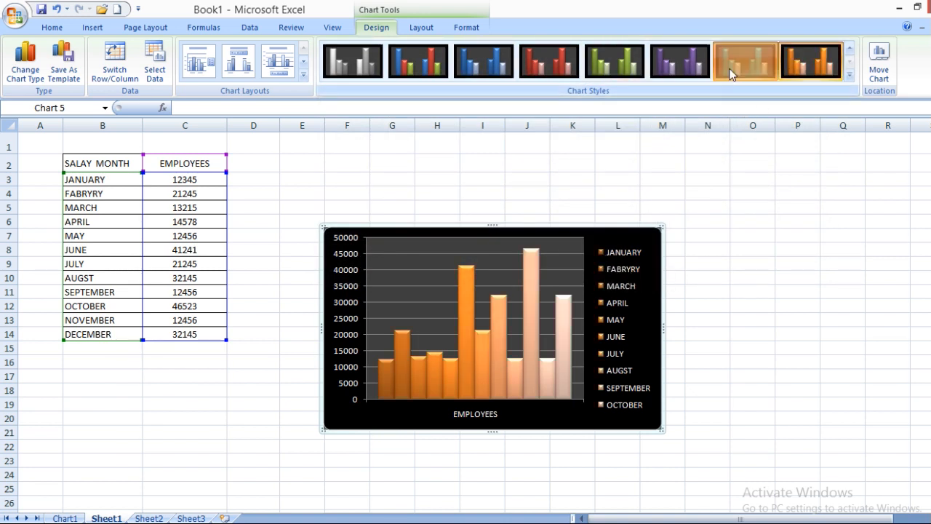
click(731, 72)
click(677, 64)
click(602, 64)
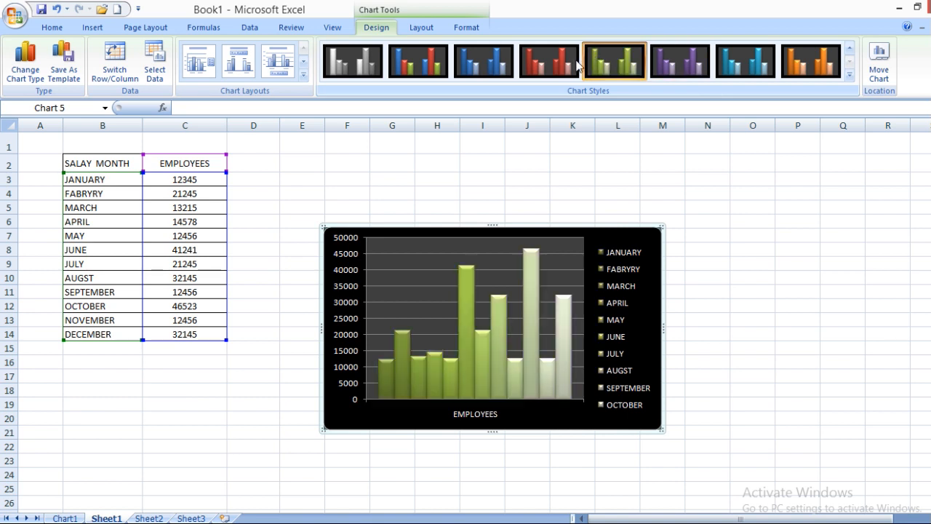
click(536, 73)
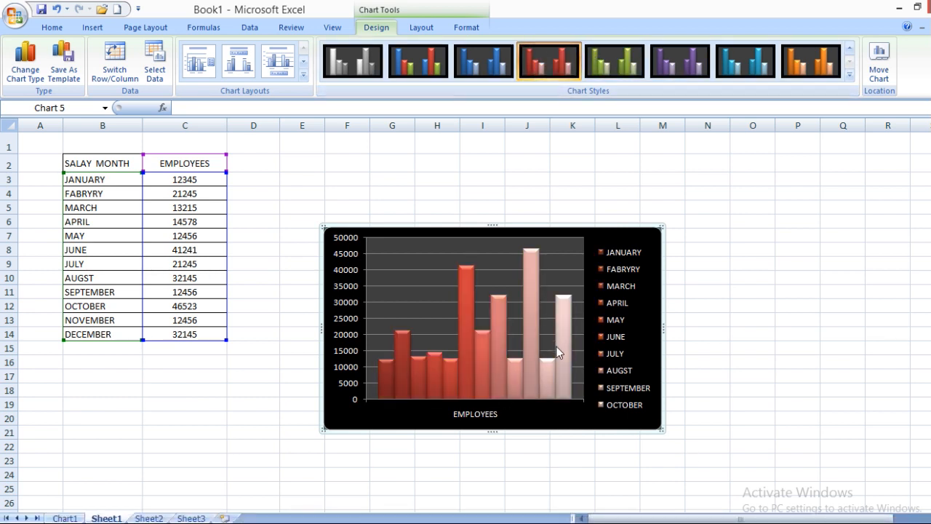
mouse_move(558, 353)
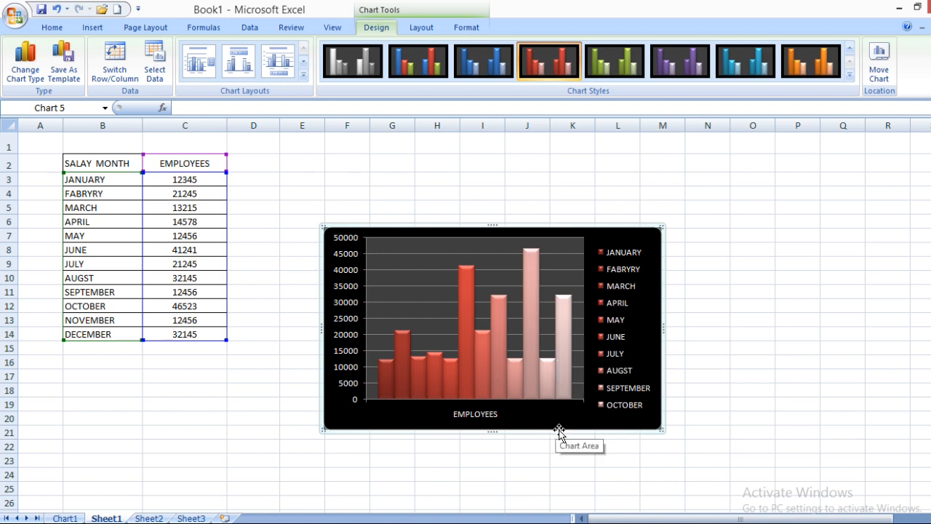
click(498, 64)
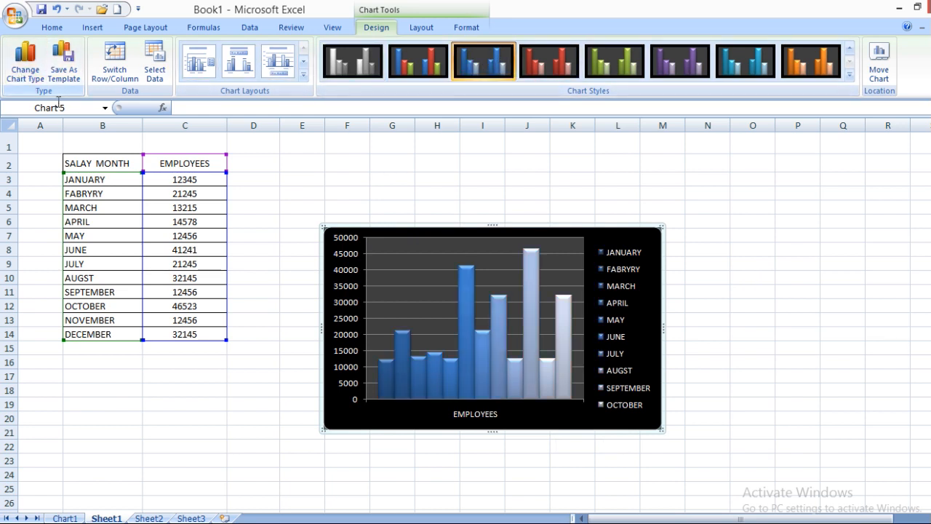
Change the chart type to Stacked Line with Markers and swap its rows and columns so the months run along the horizontal axis.
click(42, 78)
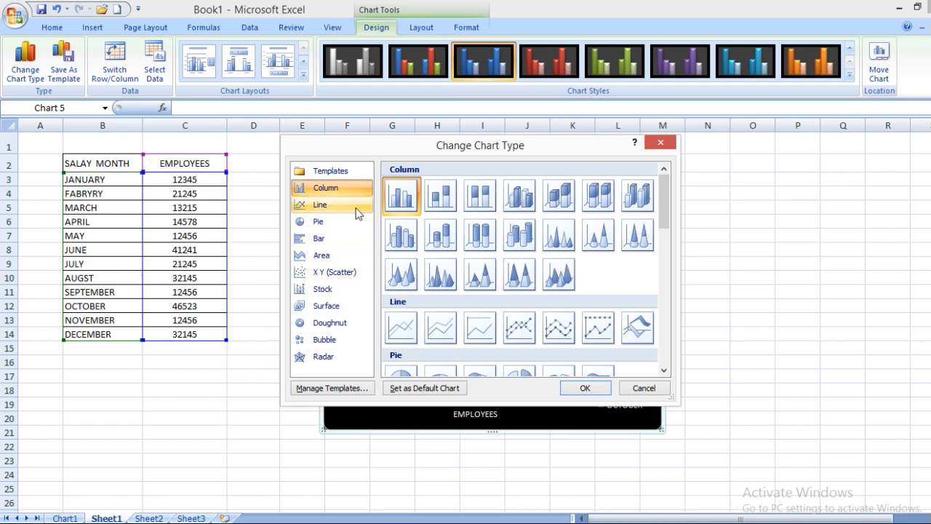
drag(560, 145, 869, 217)
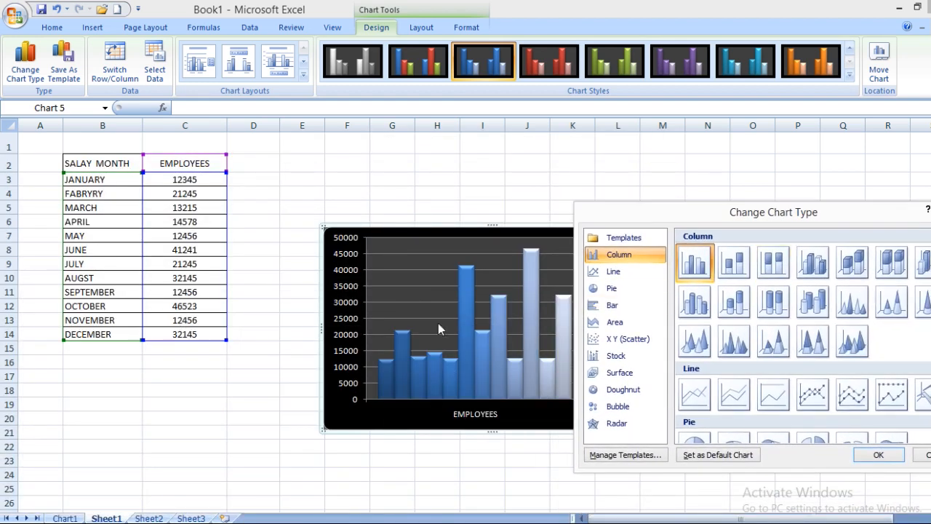
click(614, 272)
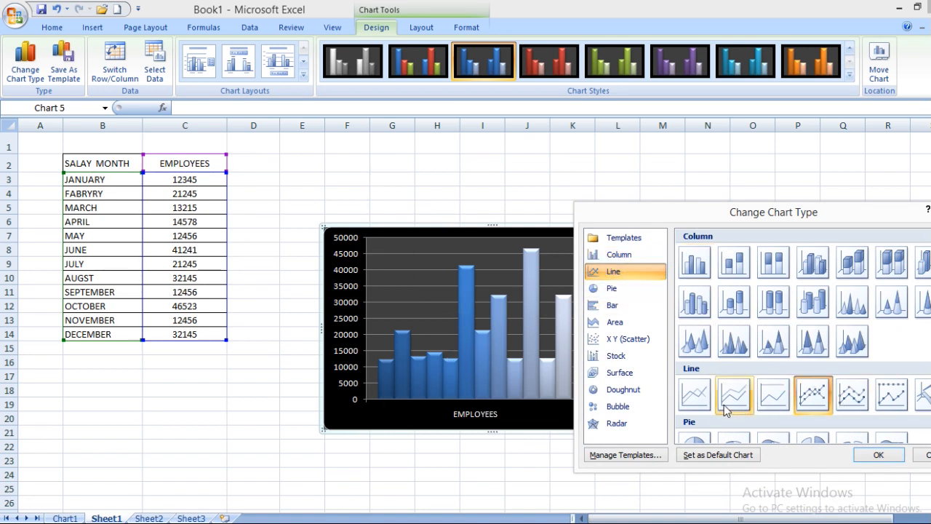
click(851, 393)
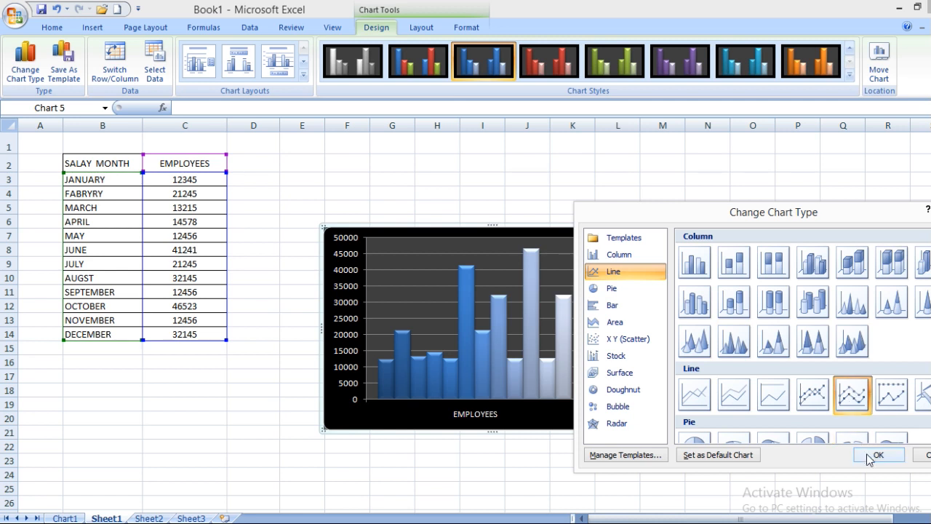
click(869, 454)
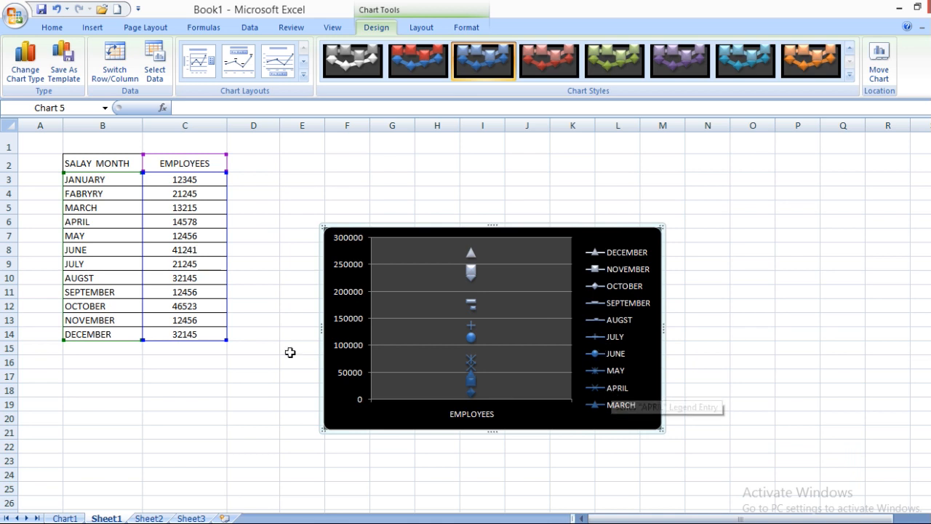
click(124, 76)
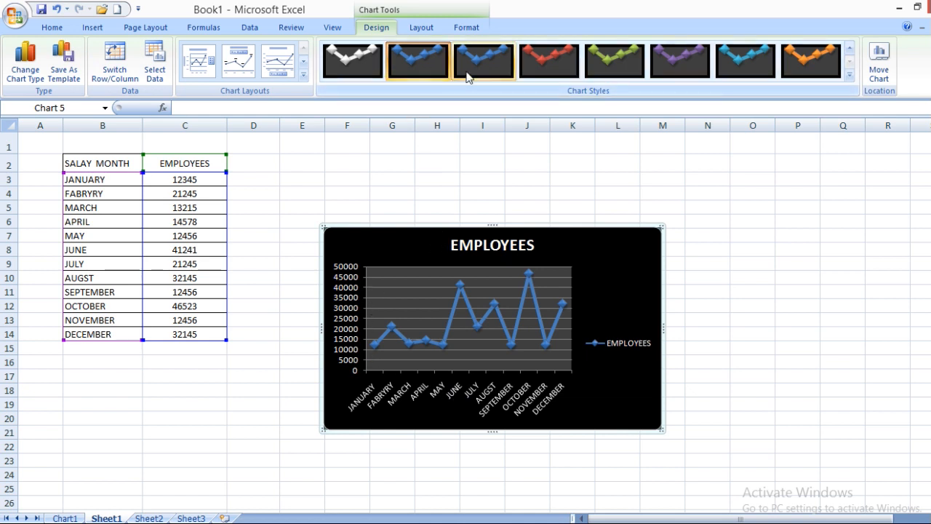
Apply the red black-background style to the line chart and change its type to X Y (Scatter) with markers only.
click(551, 58)
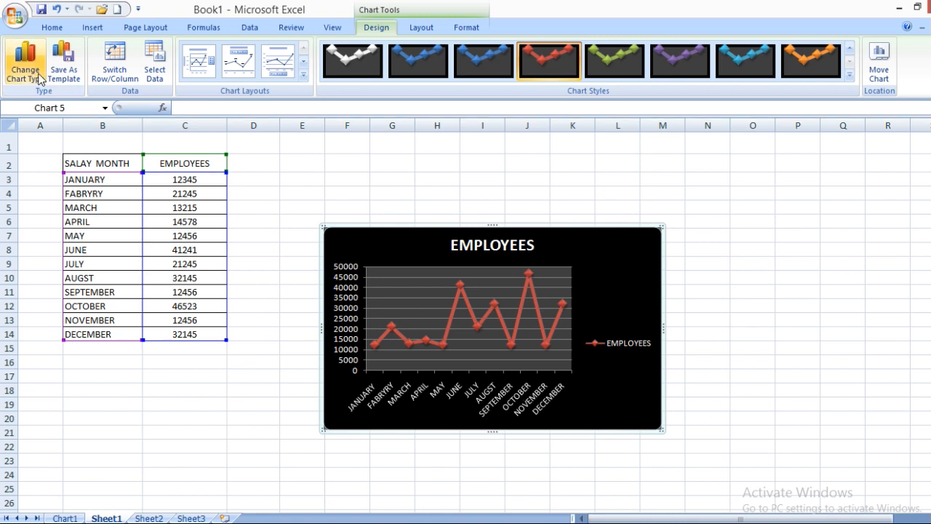
click(30, 69)
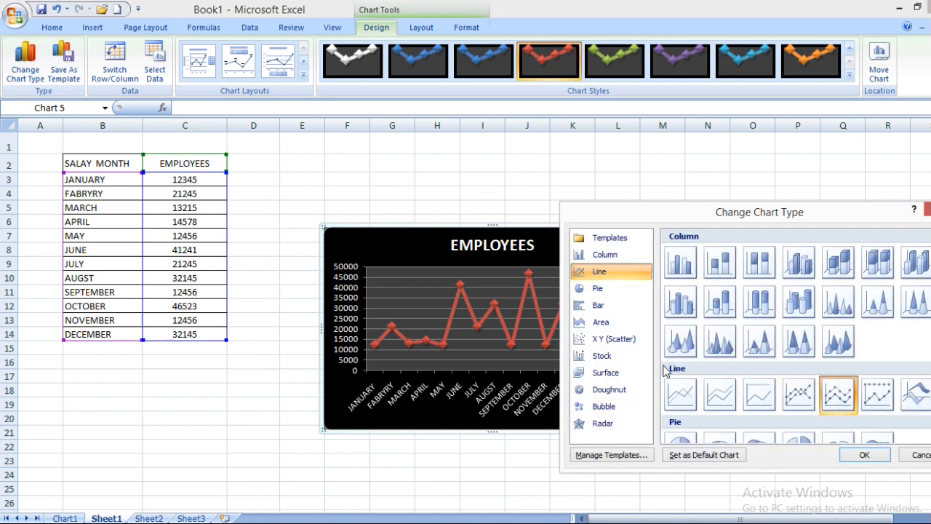
click(619, 357)
click(688, 371)
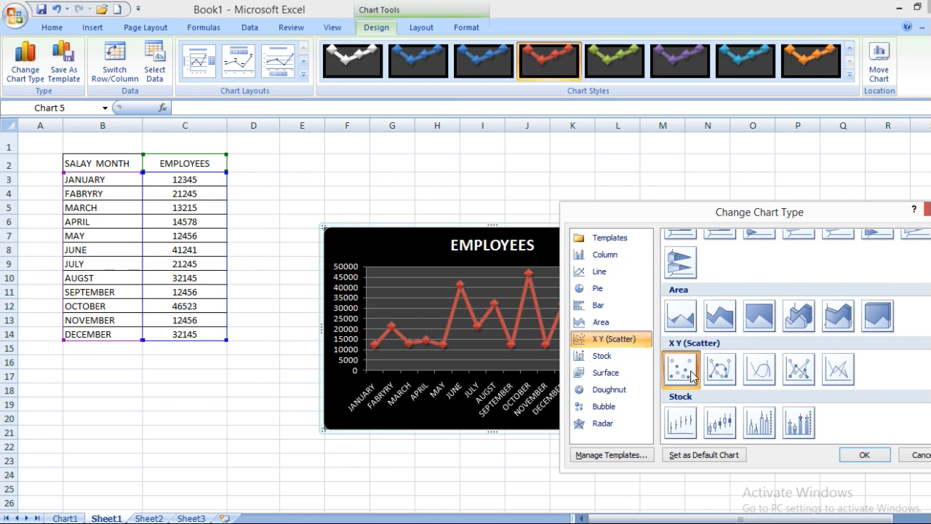
click(863, 454)
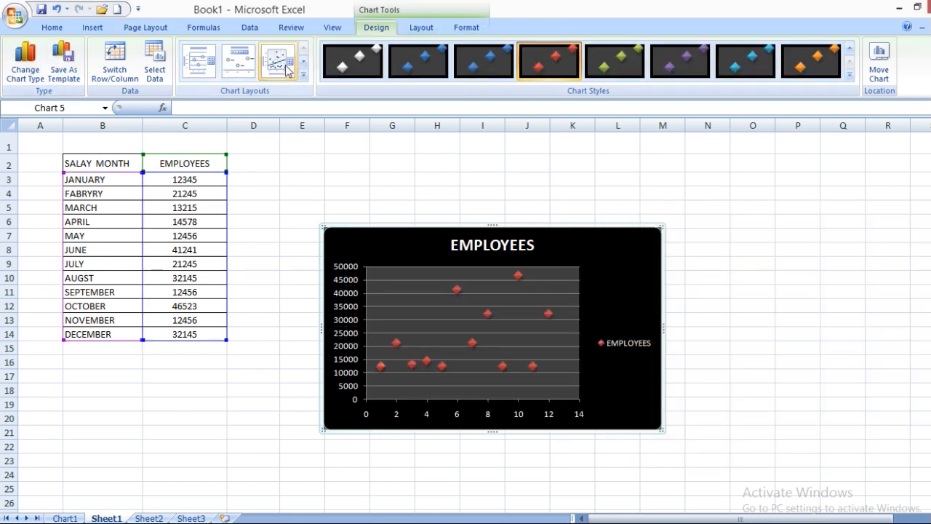
Try chart layouts 2 and 3 on the scatter chart.
click(243, 77)
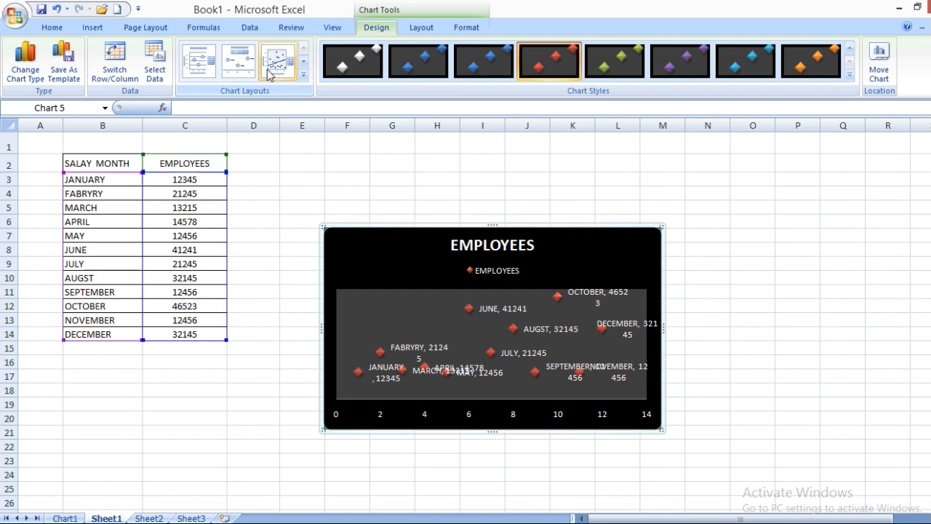
click(269, 73)
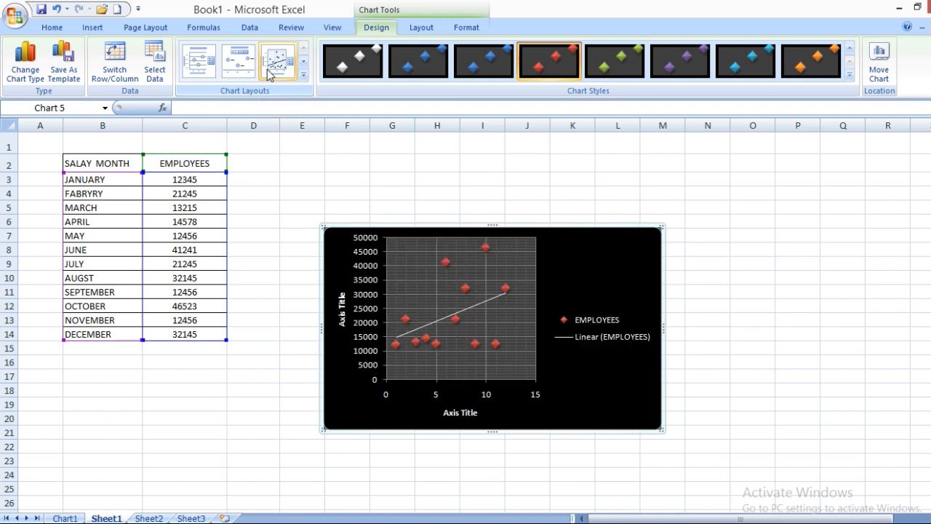
click(218, 79)
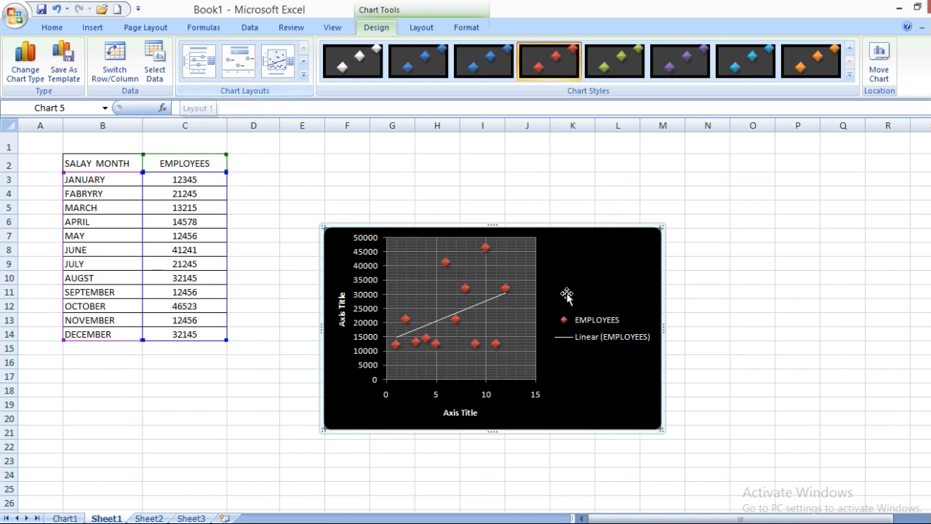
Undo the layout, scatter type and red style changes to return to the blue line chart.
key(ctrl+z)
key(ctrl+z)
key(ctrl+z)
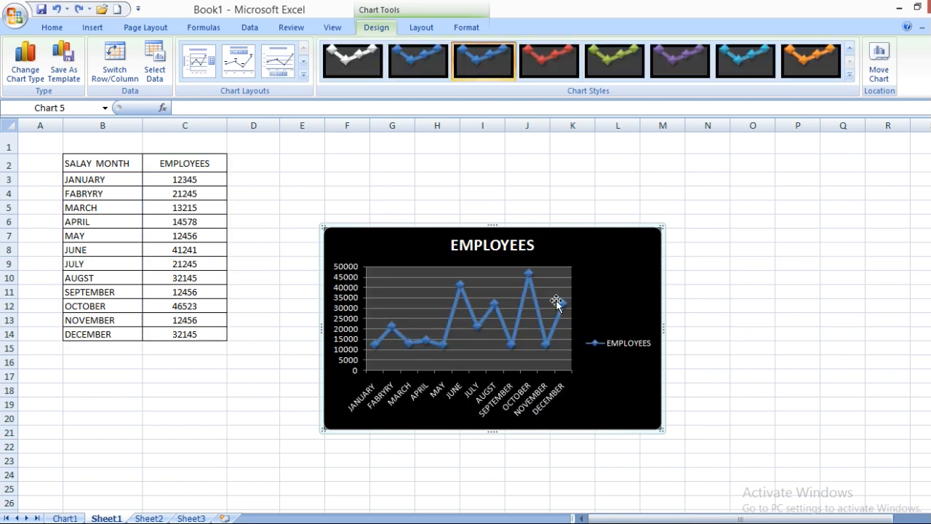
Undo the remaining chart style, type and layout changes on Sheet1, including the insertion of the chart itself.
key(ctrl+z)
key(ctrl+z)
key(ctrl+z)
key(ctrl+z)
key(ctrl+z)
key(ctrl+z)
key(ctrl+z)
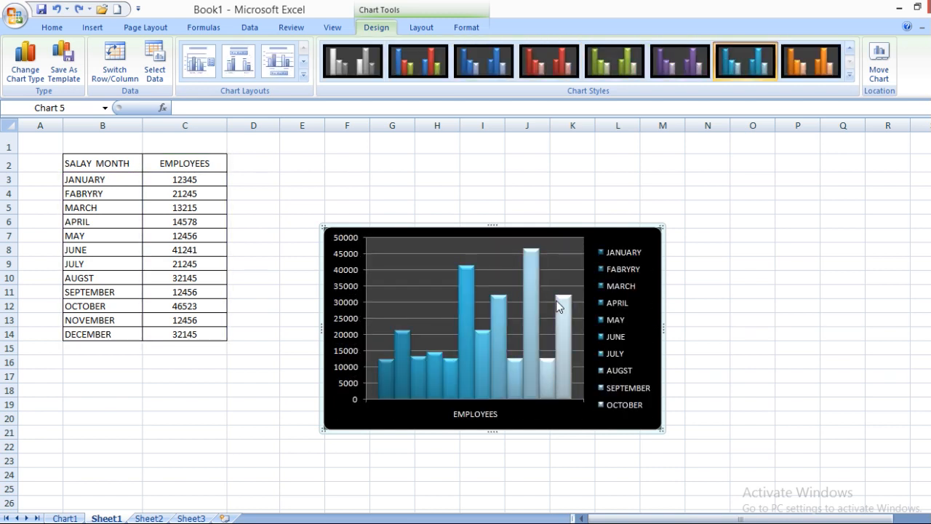
key(ctrl+z)
key(ctrl+z)
key(ctrl+z)
key(ctrl+z)
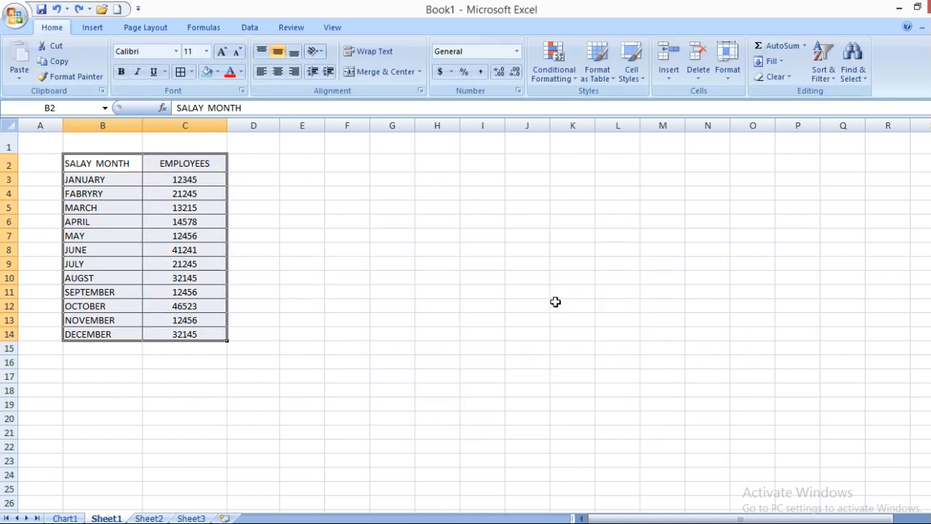
Insert a 3-D Clustered Column chart from the table B2:C14 and try the red chart style on it.
click(93, 28)
click(229, 58)
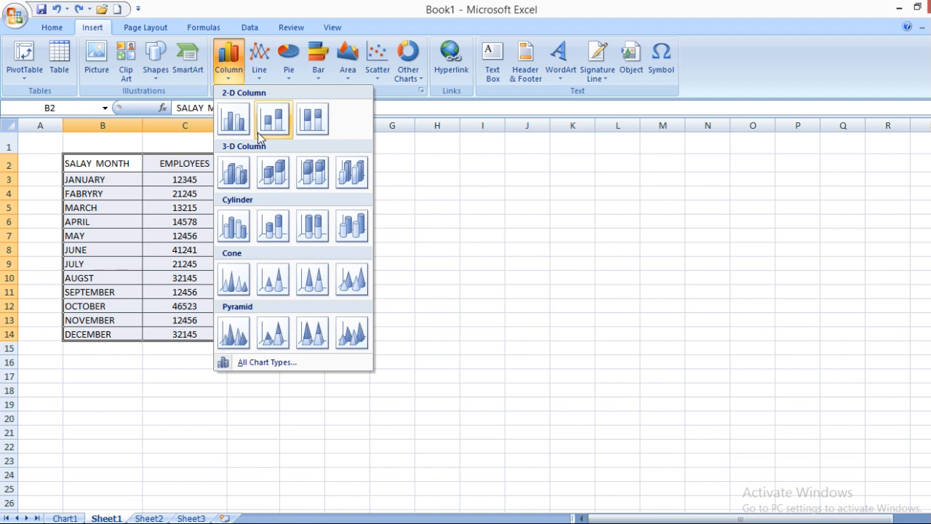
click(235, 173)
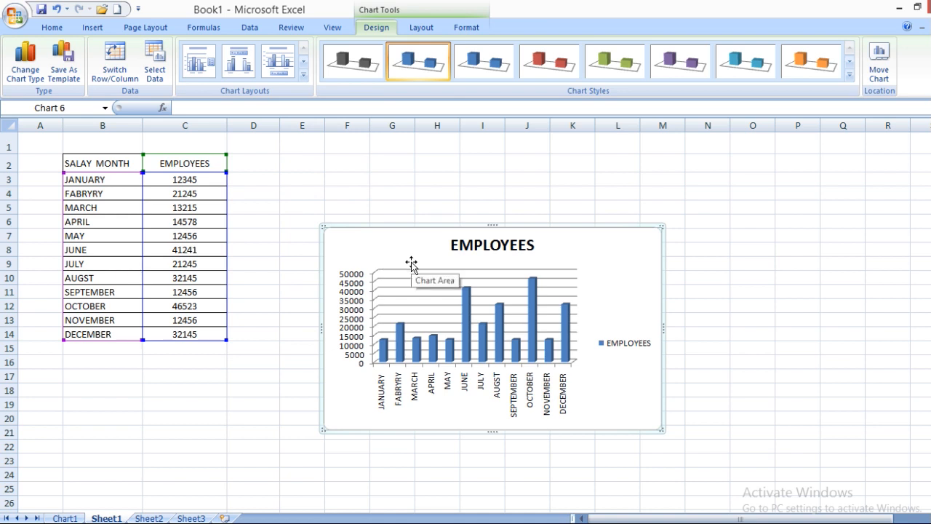
click(551, 64)
Undo the red style and the insertion of the 3-D column chart.
key(ctrl+z)
key(ctrl+z)
key(ctrl+z)
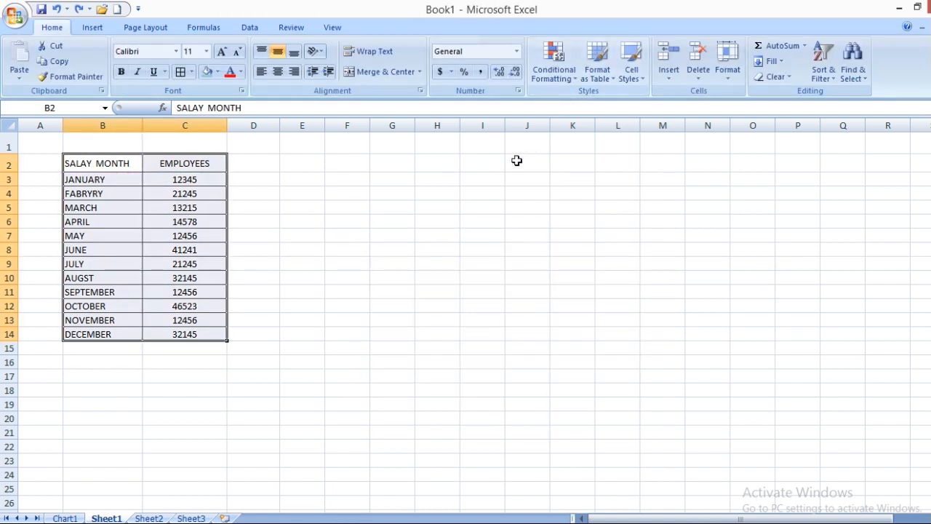
Copy the EMPLOYEES values in C3:C14 into D3:D14 as a second data column.
click(243, 170)
drag(264, 178, 262, 328)
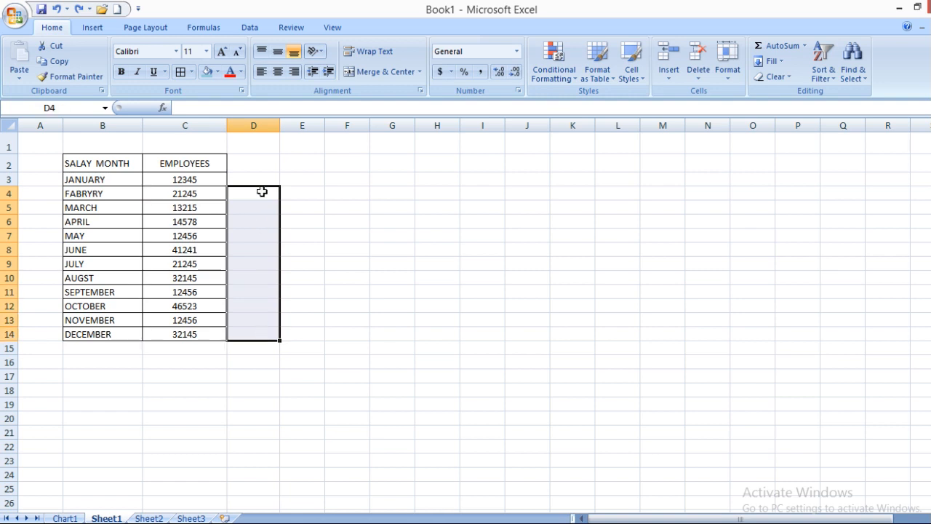
click(263, 176)
drag(218, 182, 218, 333)
key(ctrl+c)
drag(251, 179, 255, 333)
key(ctrl+v)
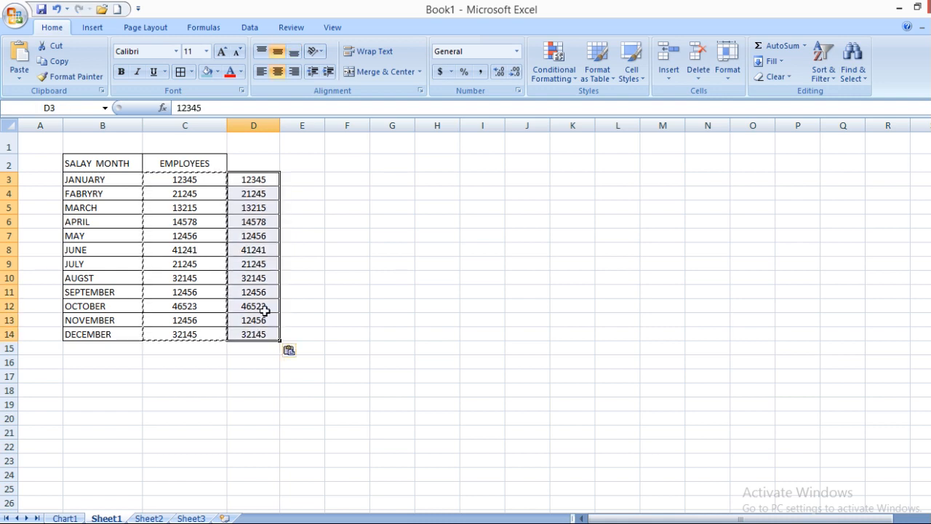
Change the FABRYRY value in the new column, cell D4, to 212245.
click(261, 165)
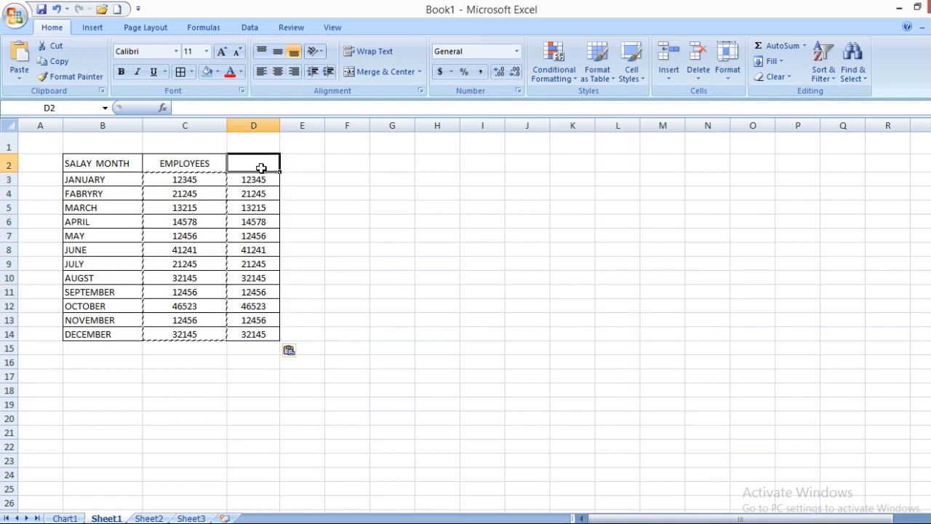
click(254, 180)
key(ctrl+Down)
click(249, 196)
double_click(250, 195)
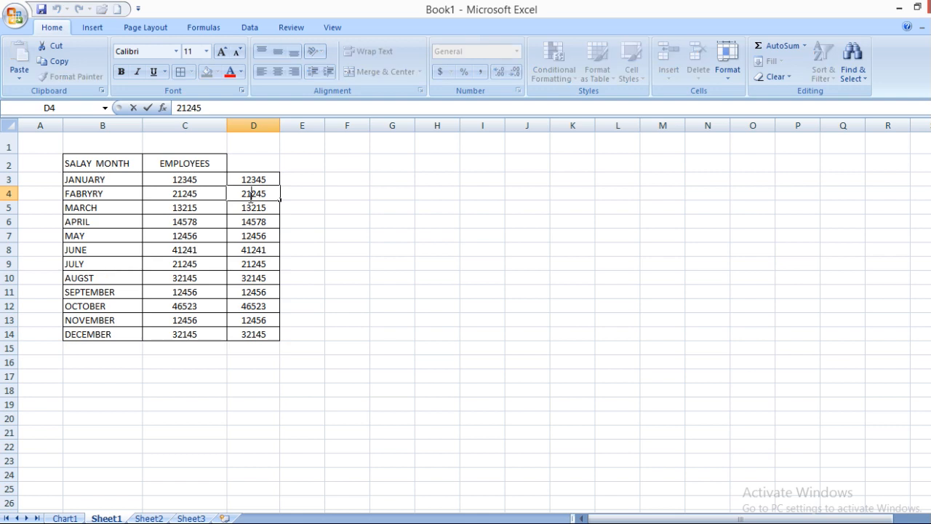
text(2)
Set the JULY value in D9 to 222222 and the AUGST value in D10 to 22224.
click(264, 263)
text(2)
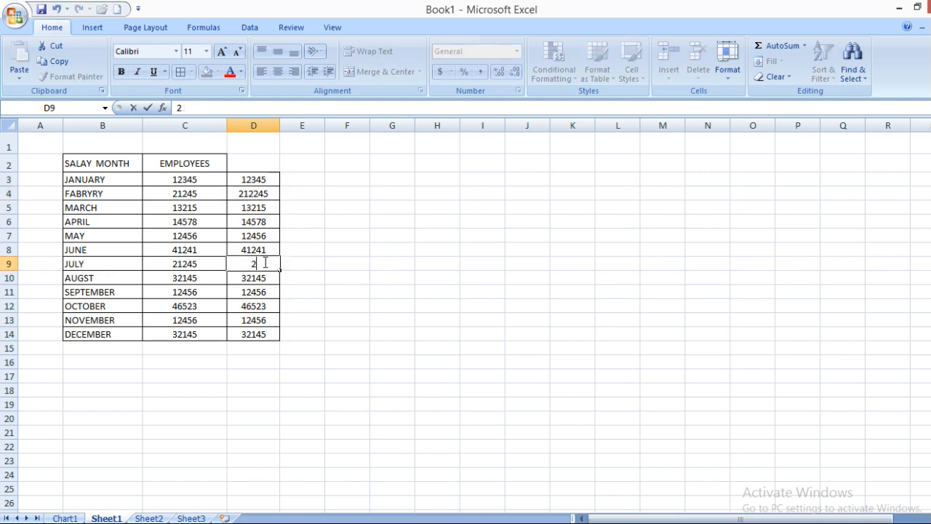
text(222222)
click(262, 277)
text(22224)
click(260, 291)
click(315, 207)
Enter the heading "salary" above the new data column in cell D2.
click(250, 165)
double_click(264, 167)
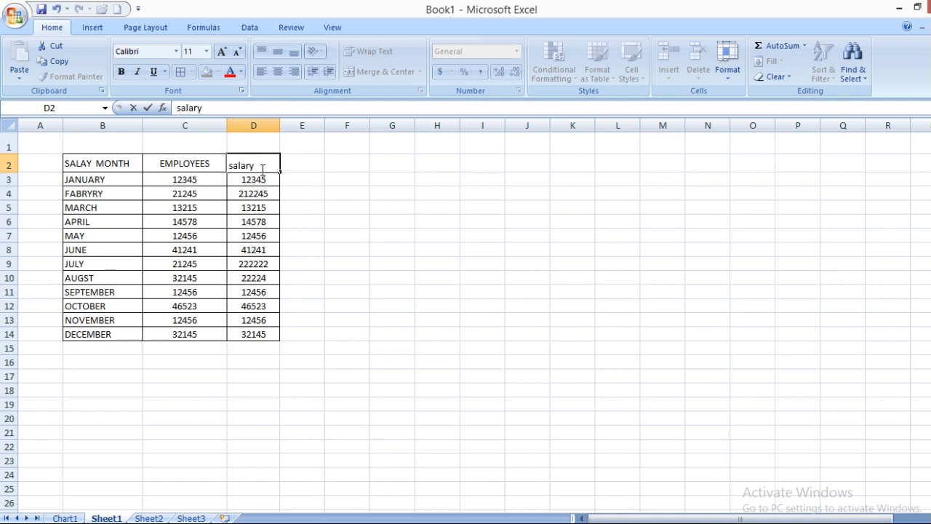
drag(162, 182, 249, 278)
drag(302, 418, 300, 406)
Insert a 3-D Clustered Column chart from the range A2:D14.
drag(50, 166, 258, 336)
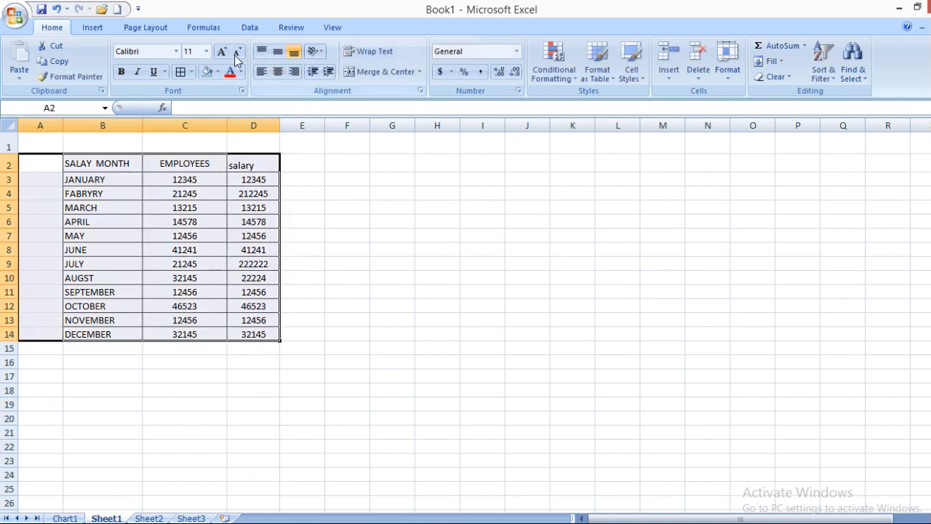
click(92, 26)
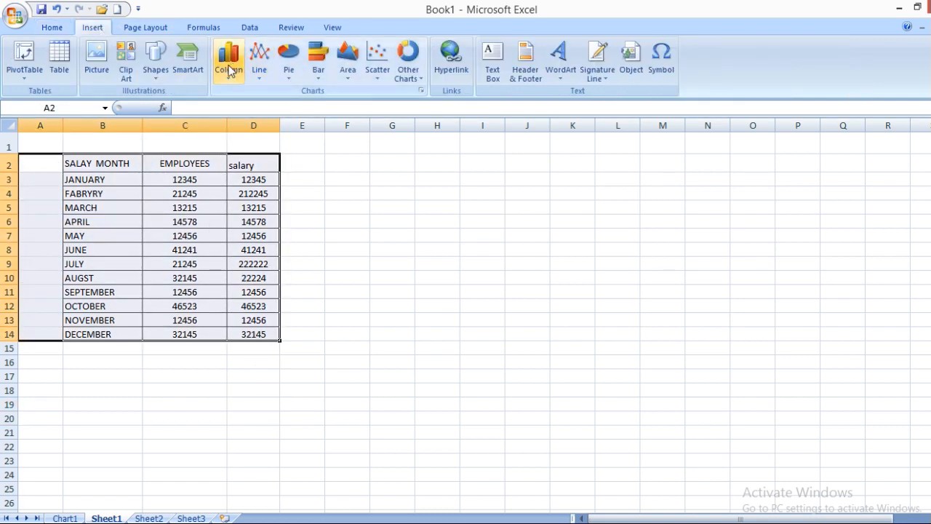
click(228, 69)
click(245, 174)
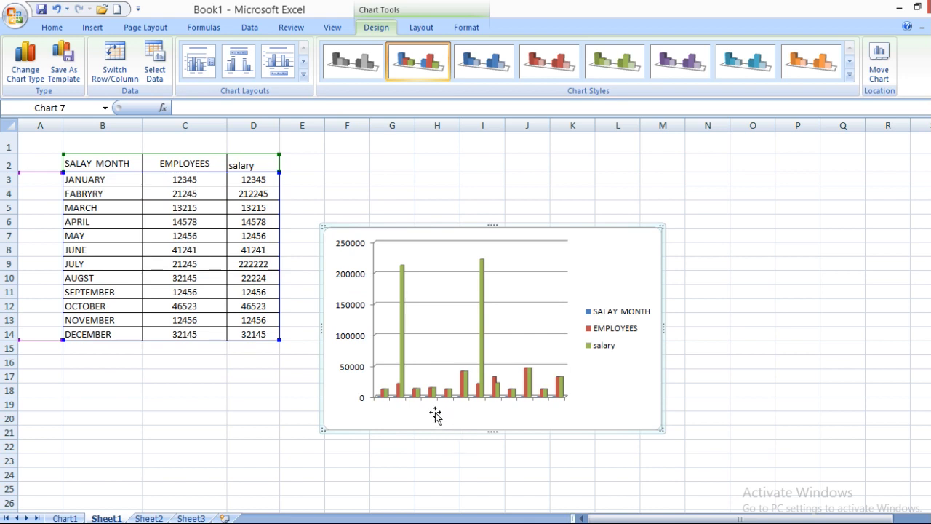
Shorten the JULY value in D9 to 22222 and the FABRYRY value in D4 to 12245.
click(247, 264)
key(BackSpace)
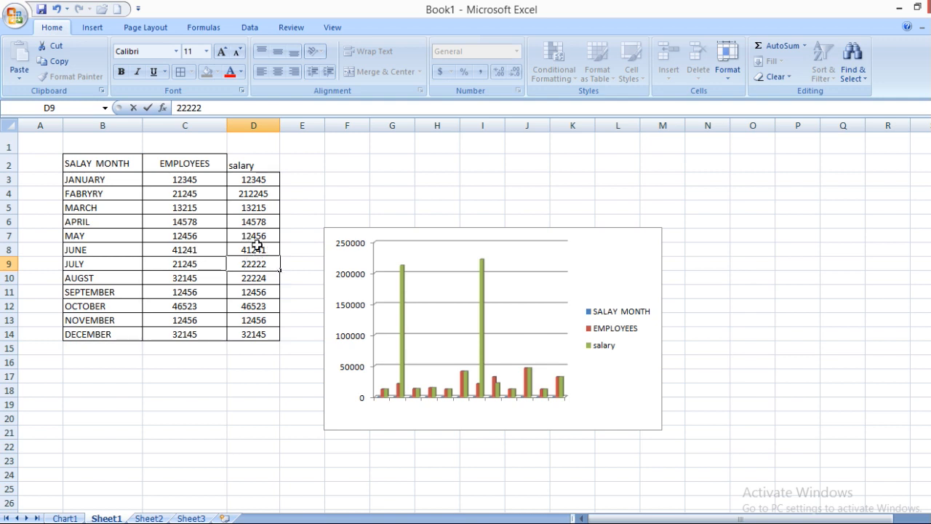
click(246, 194)
double_click(246, 194)
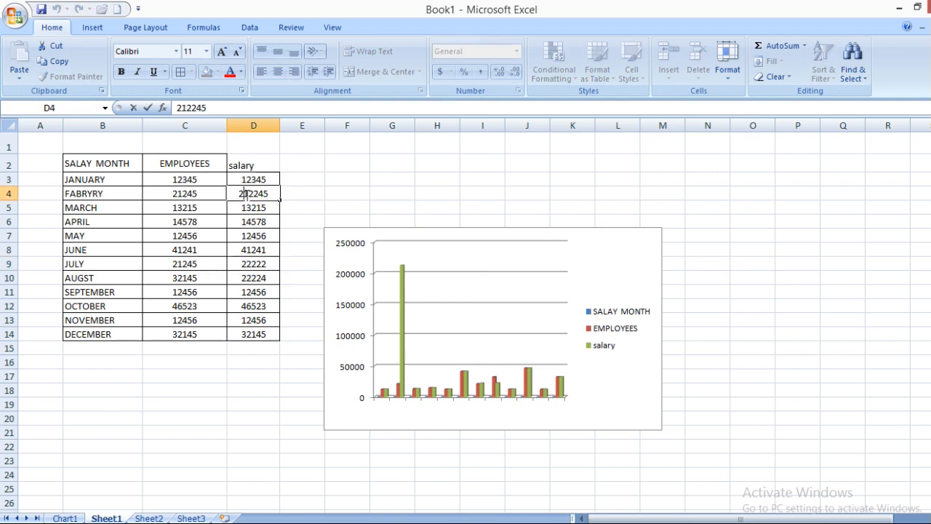
key(BackSpace)
click(291, 251)
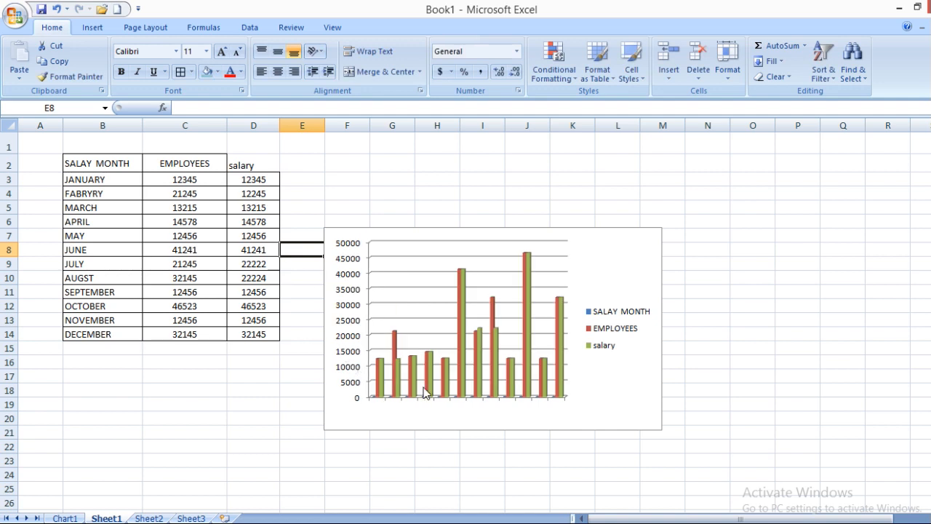
Select the salary series in the column chart and compare its columns with the EMPLOYEES columns.
click(449, 393)
mouse_move(467, 301)
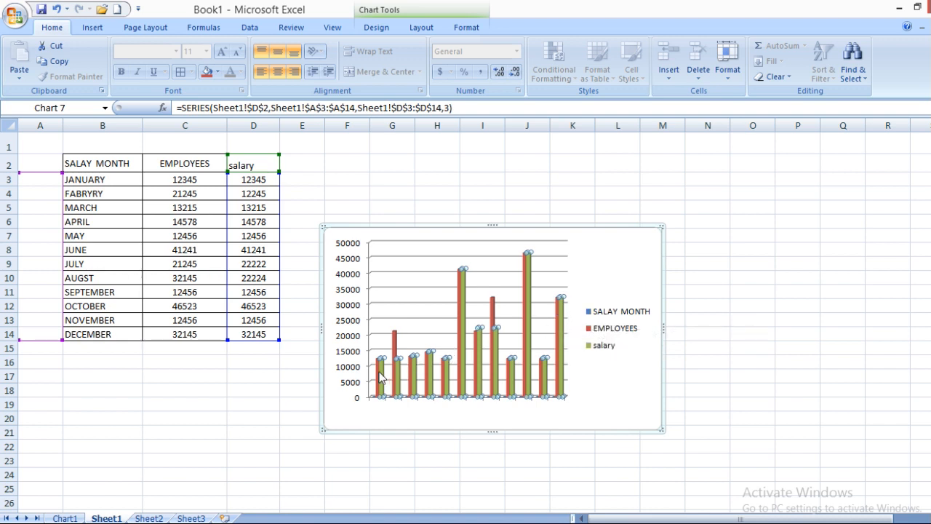
mouse_move(393, 350)
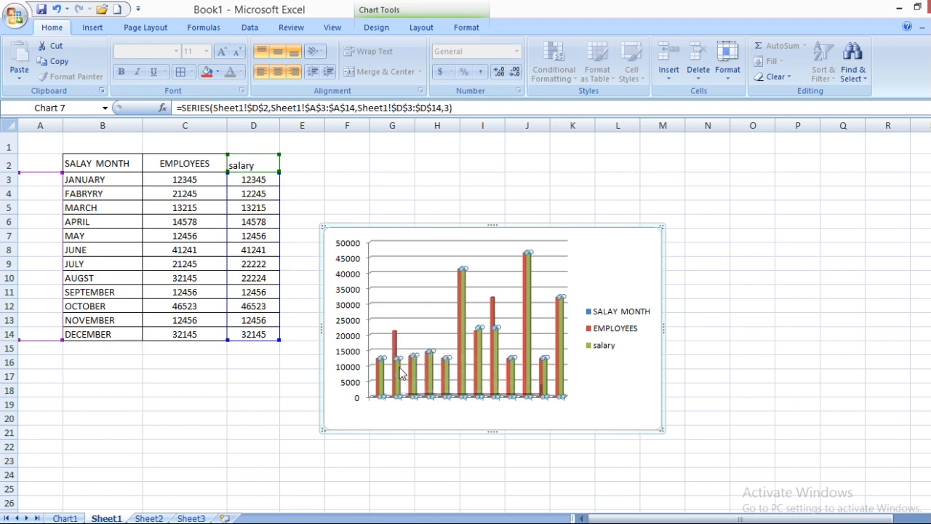
mouse_move(401, 372)
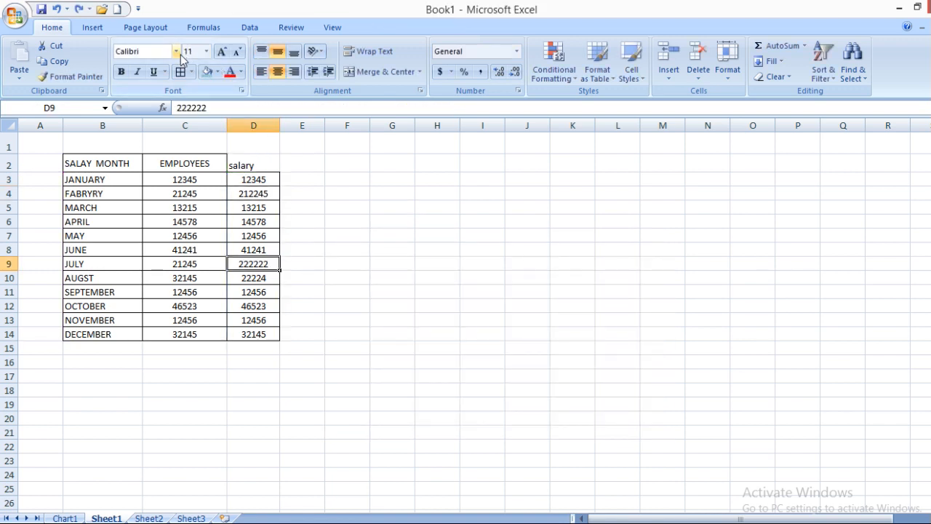
Look through the available column, line and bar chart types, then check the small company table on Sheet3.
click(106, 29)
click(231, 67)
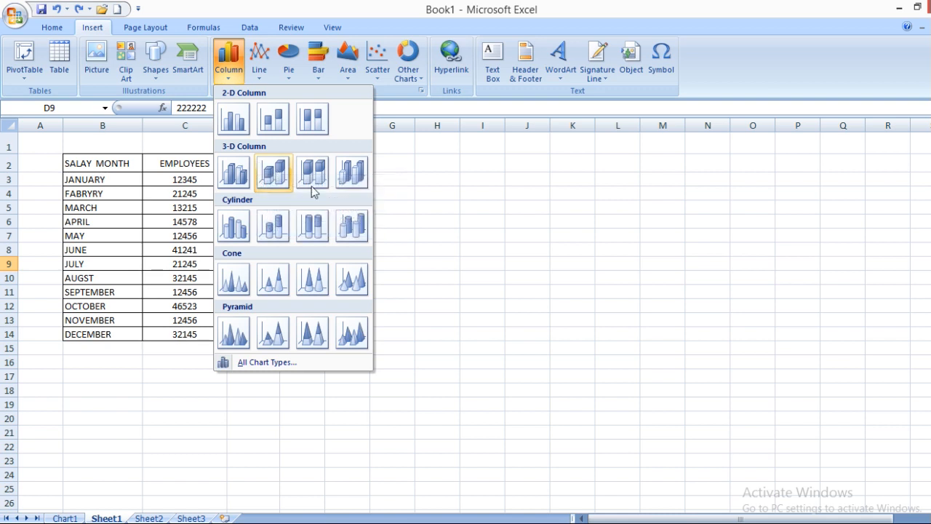
click(555, 306)
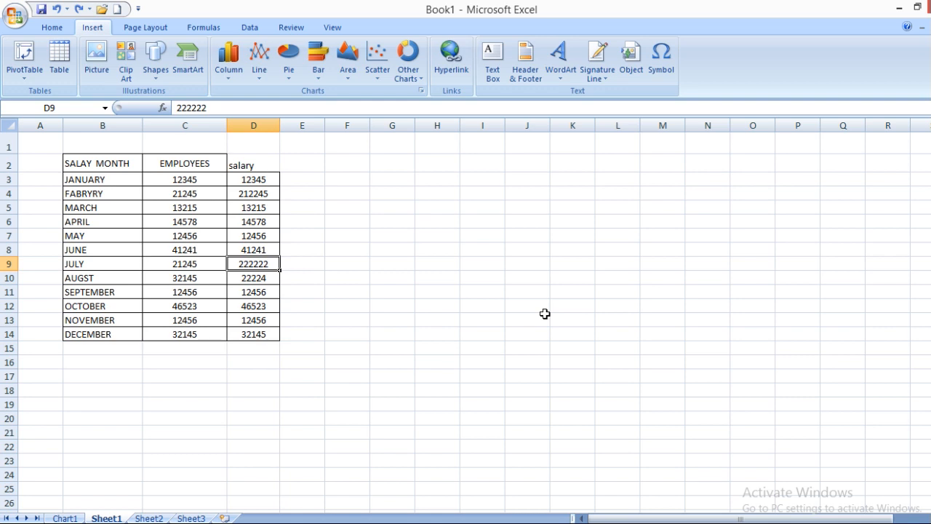
click(195, 518)
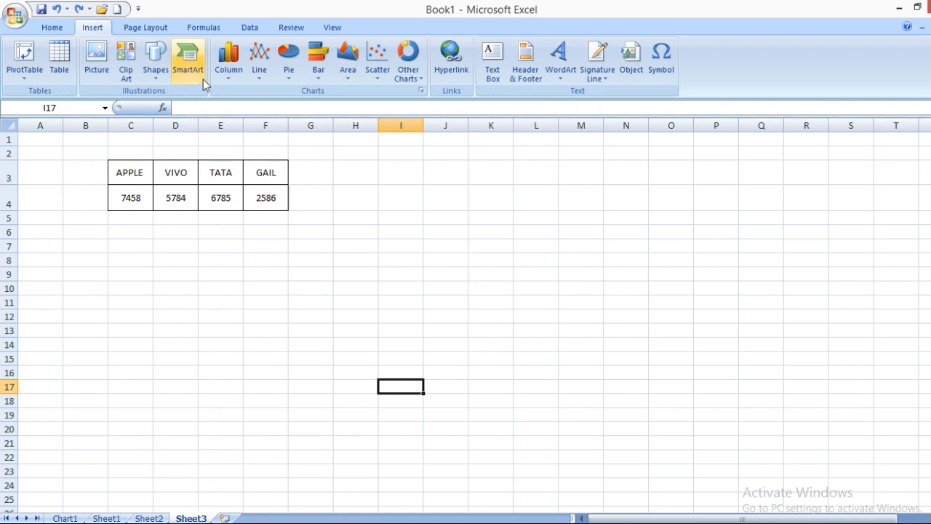
click(228, 72)
click(259, 71)
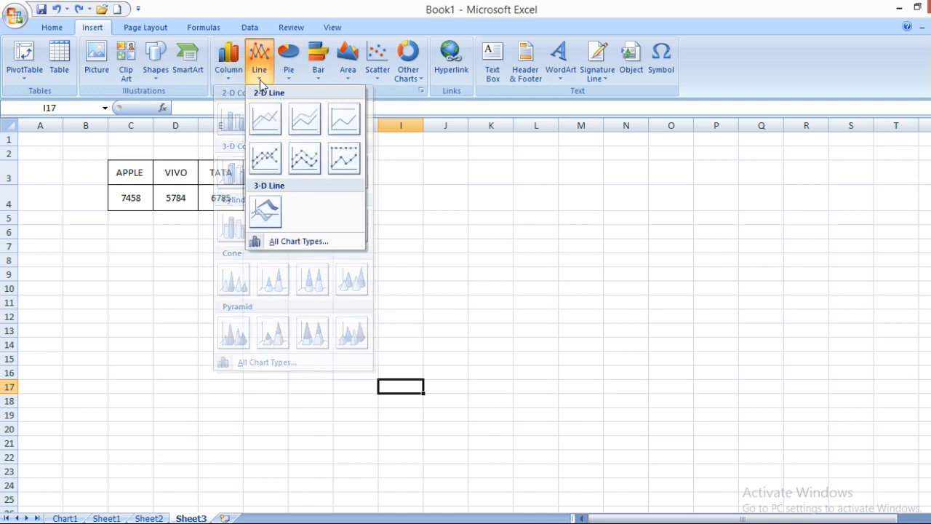
click(318, 72)
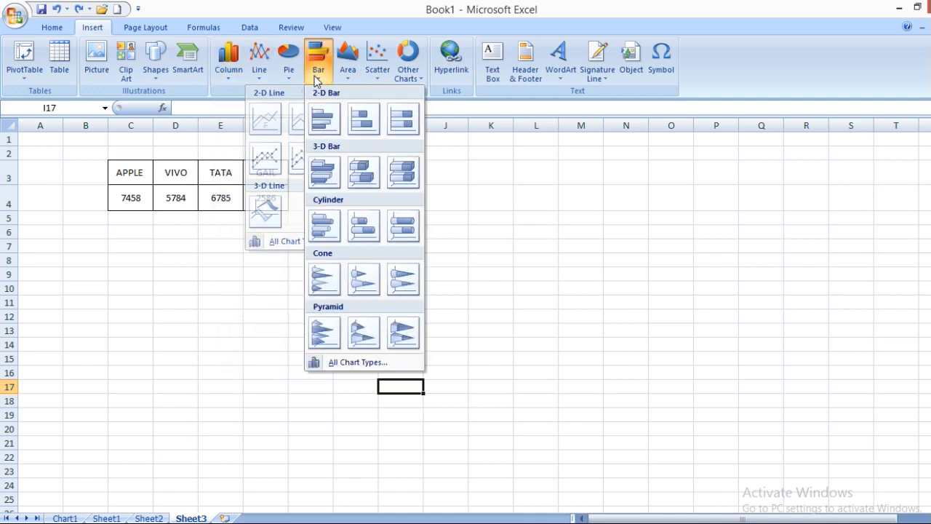
click(229, 72)
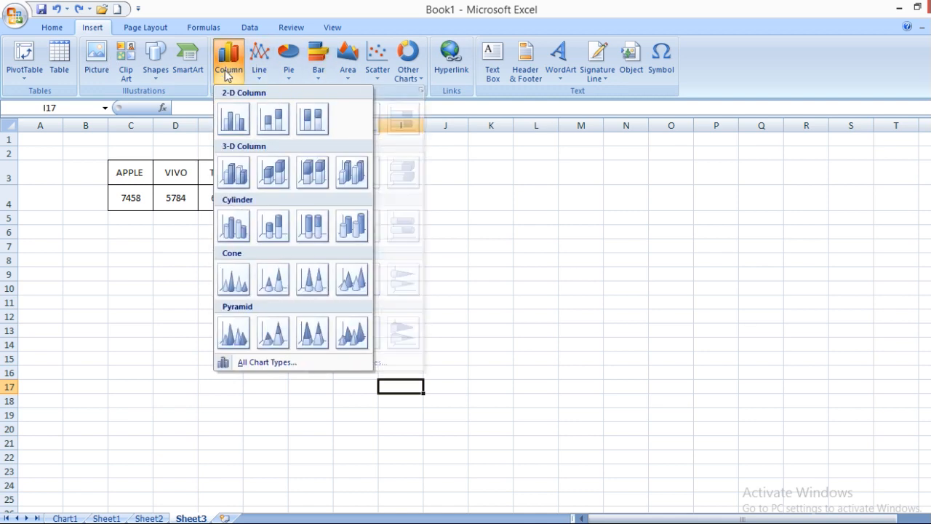
click(117, 517)
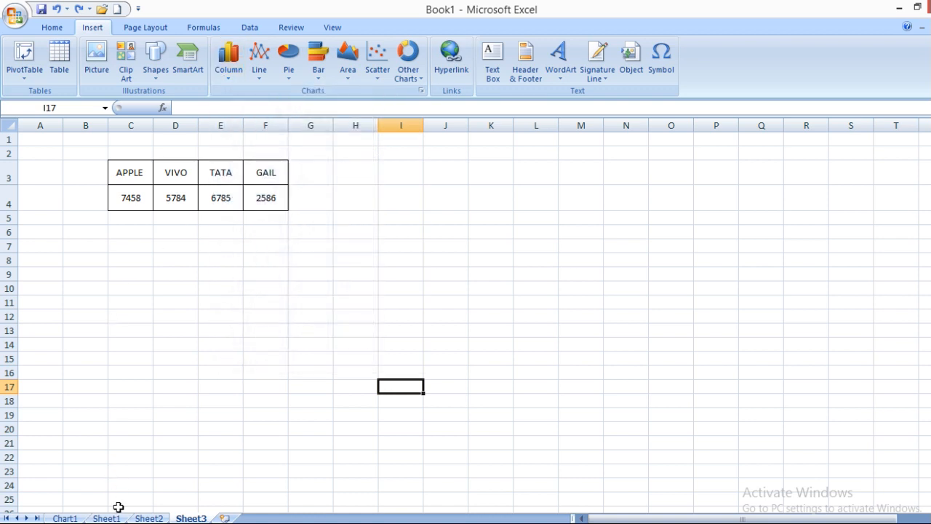
Insert a Clustered Bar in 3-D chart from the range B2:D14 on Sheet1.
click(117, 517)
drag(75, 168, 265, 335)
click(323, 83)
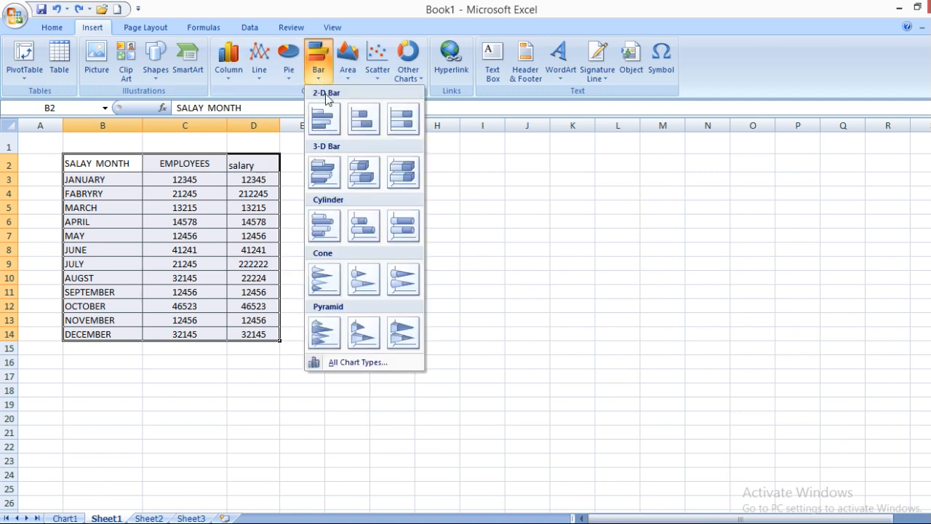
click(329, 175)
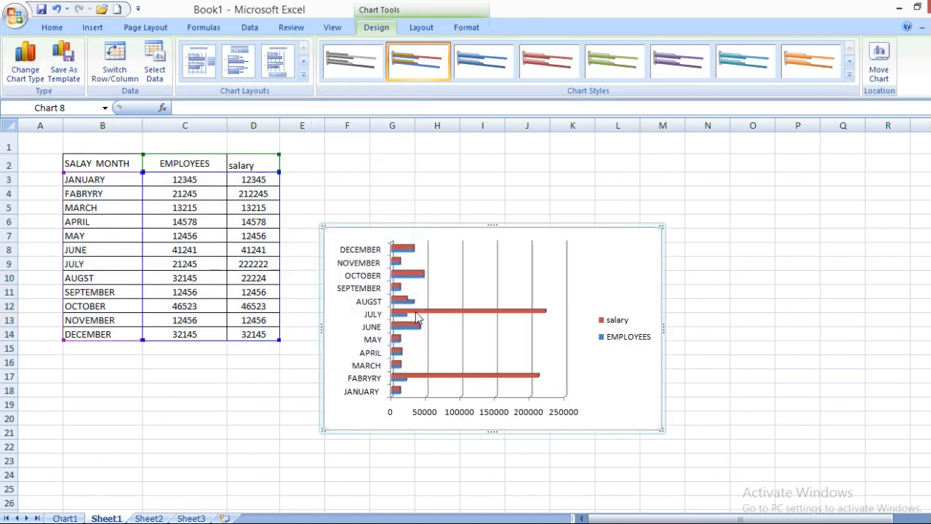
mouse_move(417, 317)
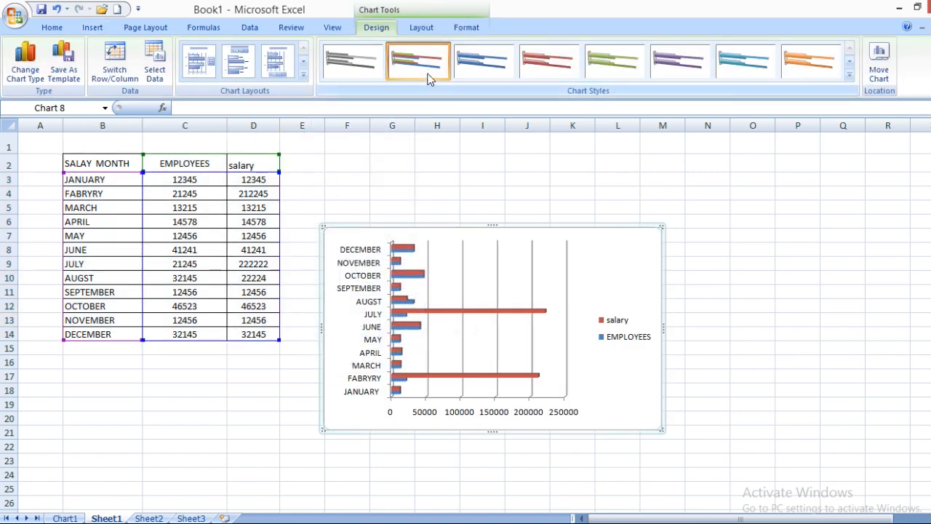
Try the blue, red and green styles on the 3-D bar chart and apply chart layout 3.
click(493, 71)
click(554, 68)
click(617, 68)
click(277, 64)
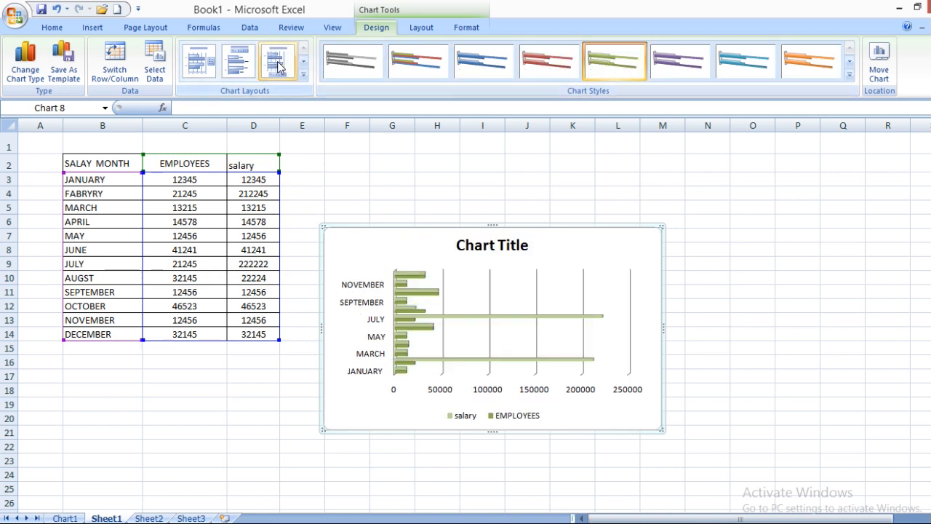
Swap the chart's rows and columns and change its type to Pie in 3-D.
click(128, 77)
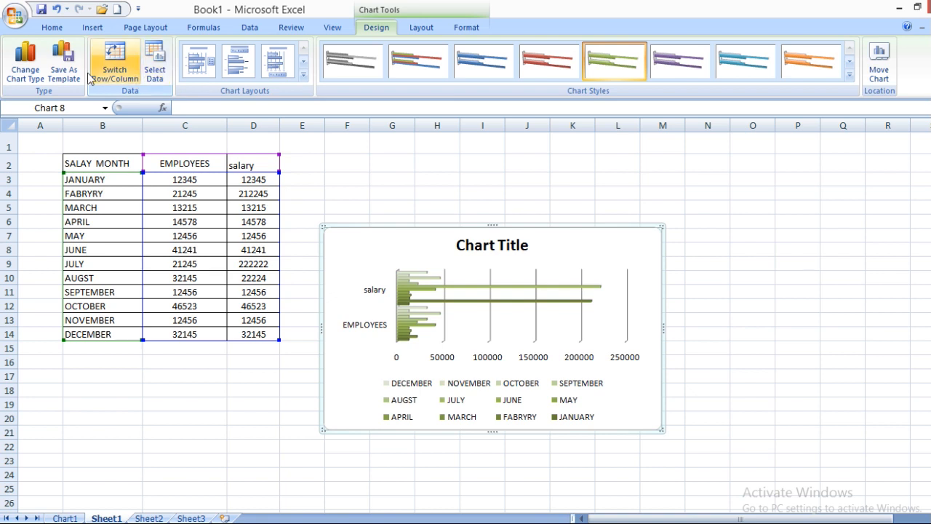
click(40, 72)
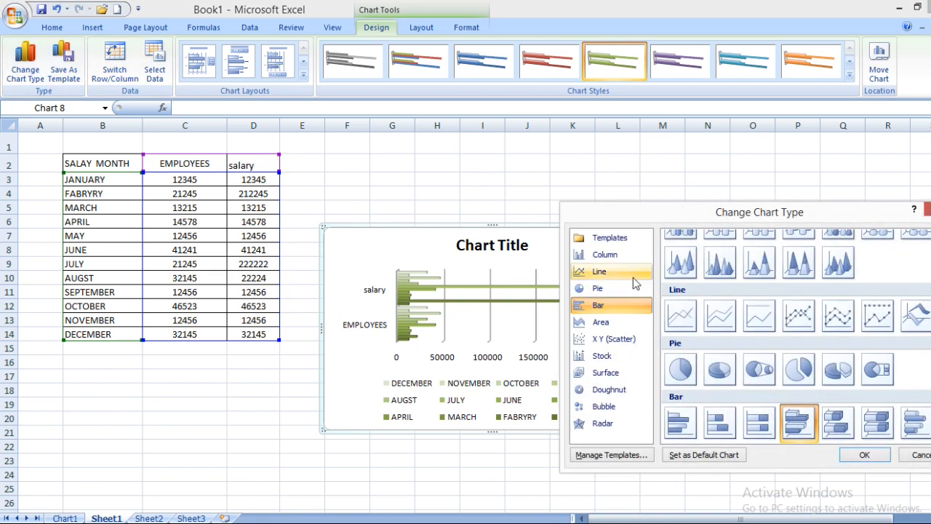
click(720, 368)
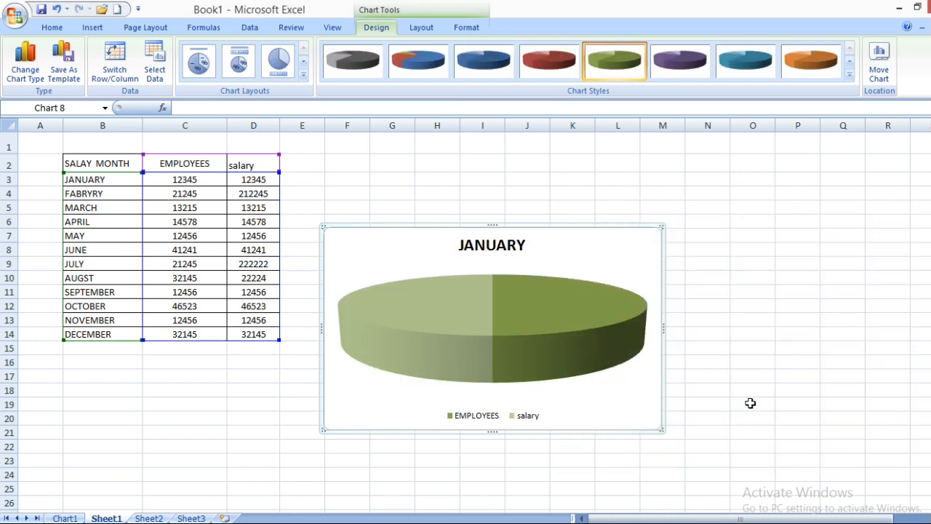
mouse_move(634, 348)
Undo the pie, row/column, layout and style changes, the bar chart's insertion and the "salary" heading in D2.
key(ctrl+z)
key(ctrl+z)
key(ctrl+z)
key(ctrl+z)
key(ctrl+z)
key(ctrl+z)
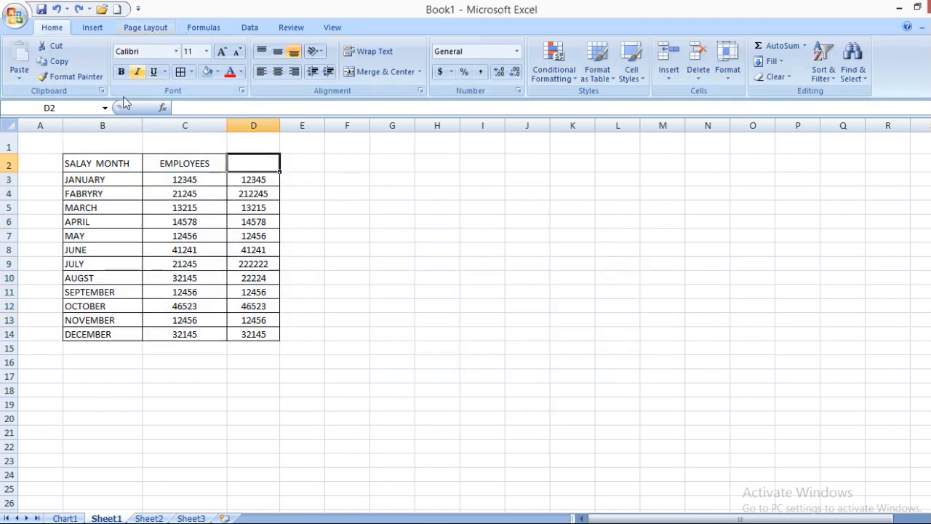
Insert a Doughnut chart from the range A2:D14 on Sheet1.
drag(50, 167, 235, 322)
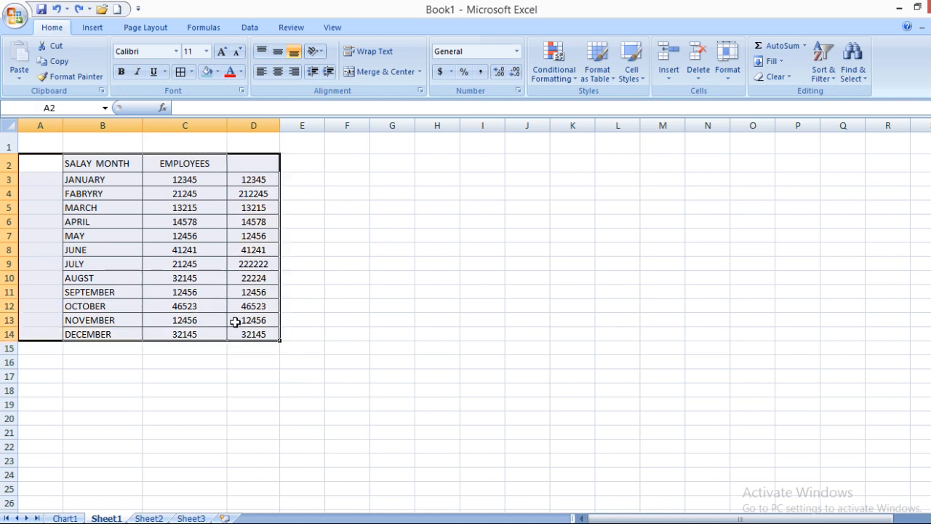
click(92, 27)
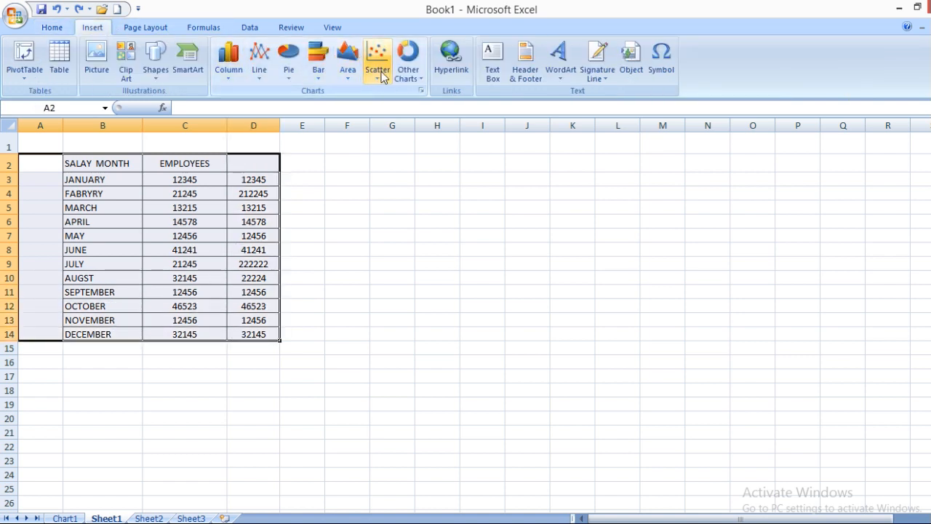
click(413, 77)
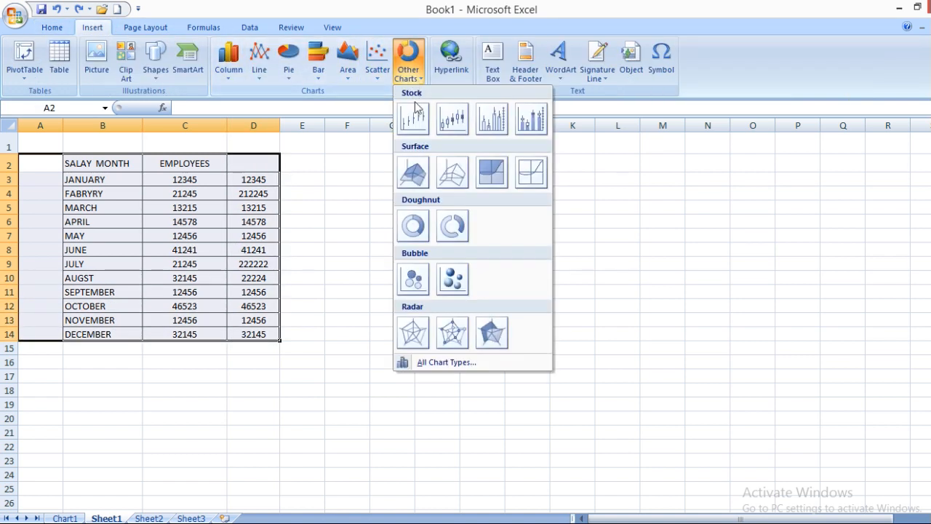
click(413, 226)
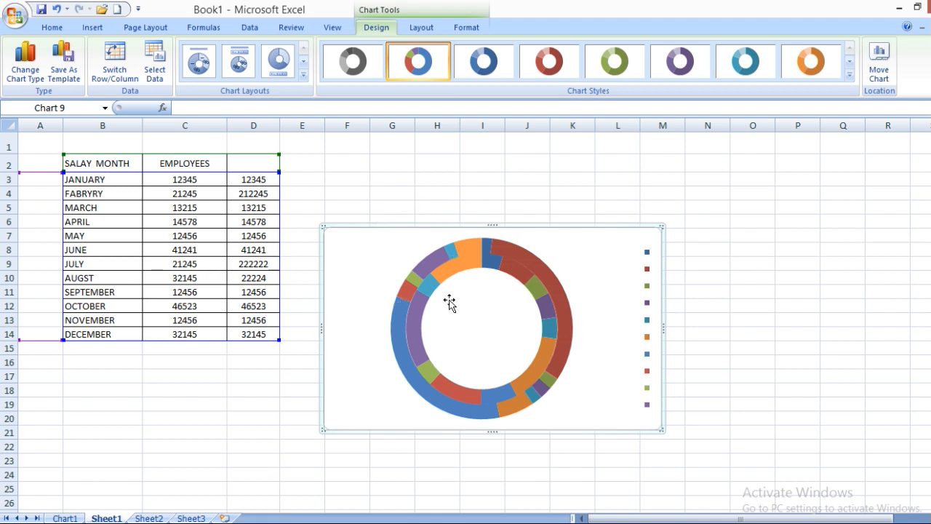
Insert a 2-D Pie chart from the range C3:F4 on Sheet3.
click(191, 518)
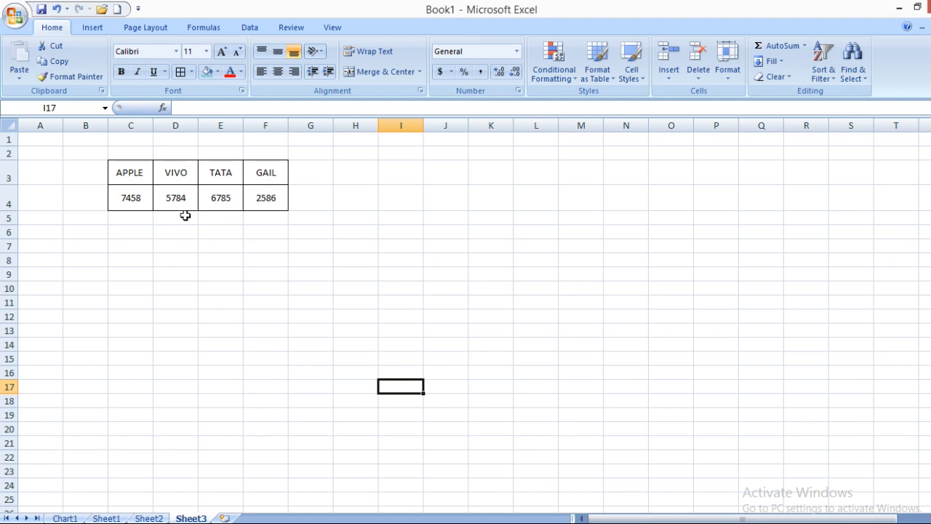
drag(117, 175, 277, 206)
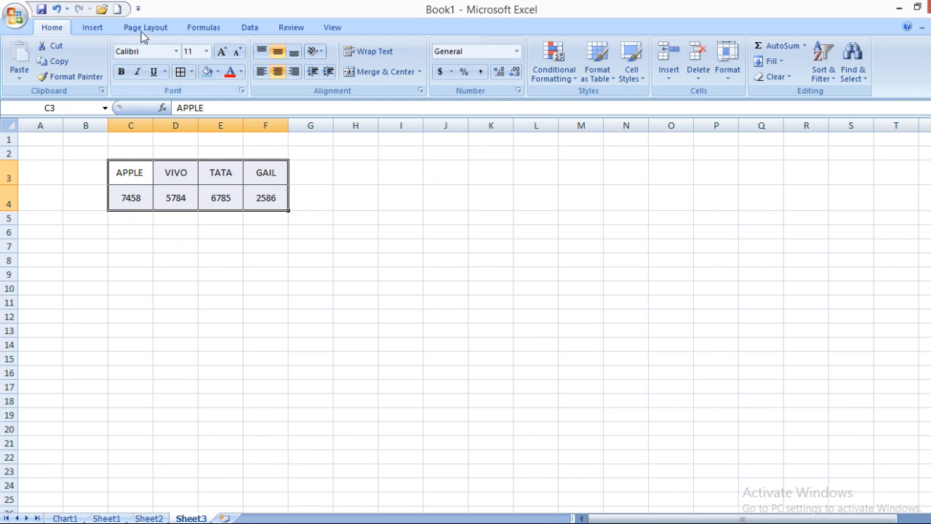
click(93, 26)
click(291, 56)
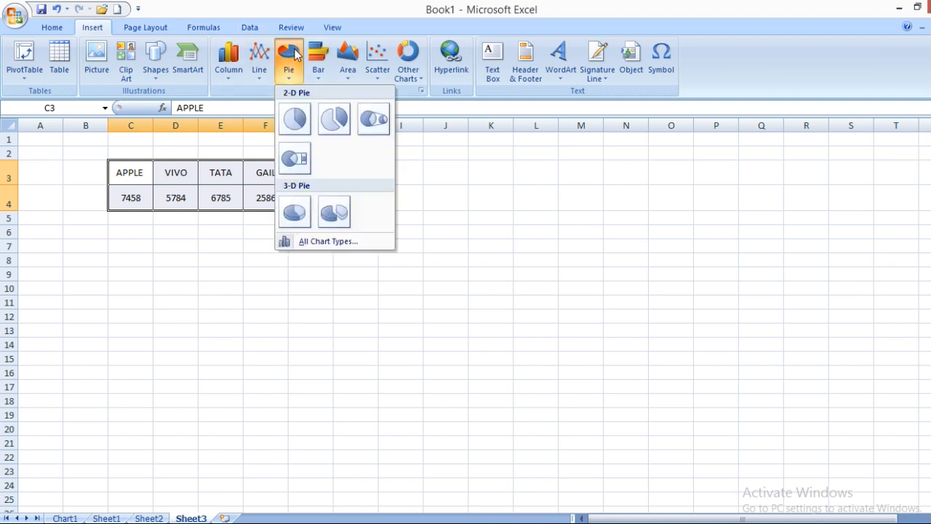
click(295, 119)
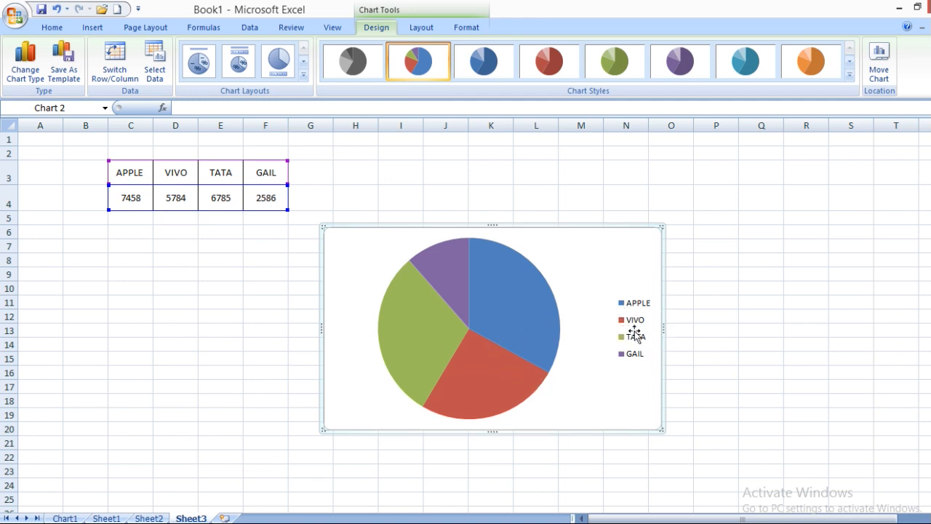
Try the red style on the pie chart, apply the green style, and try chart layout 1 before applying layout 2.
click(551, 63)
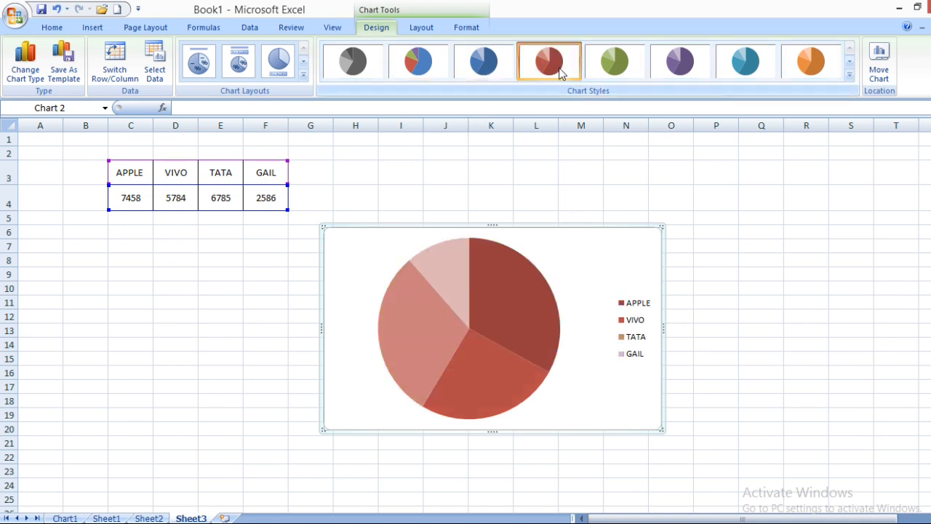
click(603, 61)
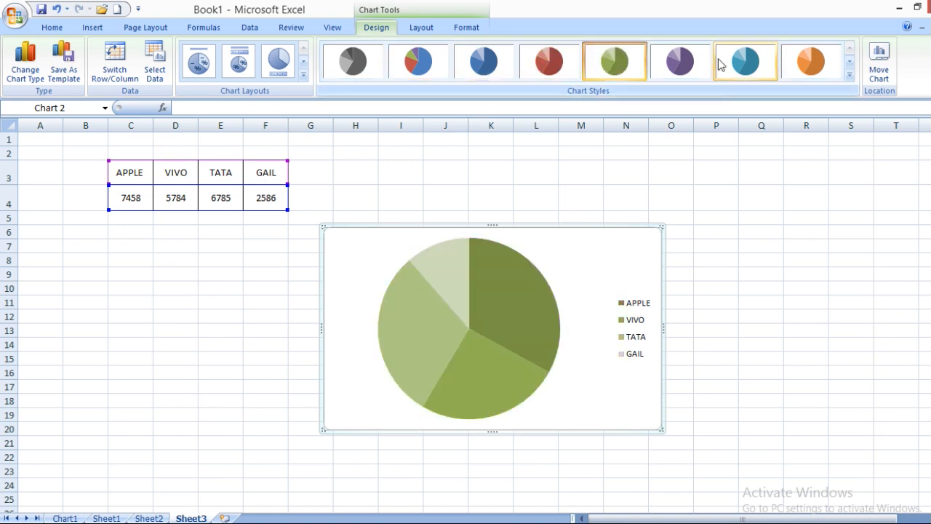
click(205, 66)
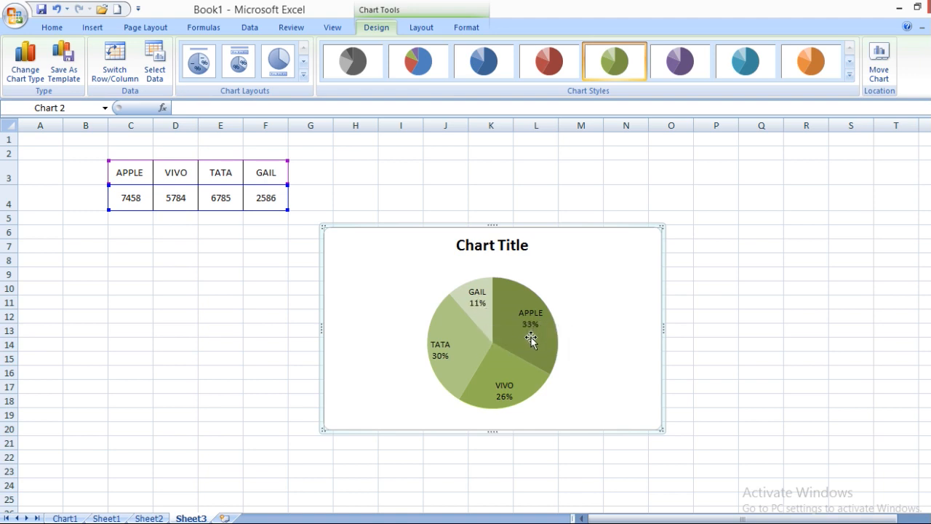
mouse_move(531, 339)
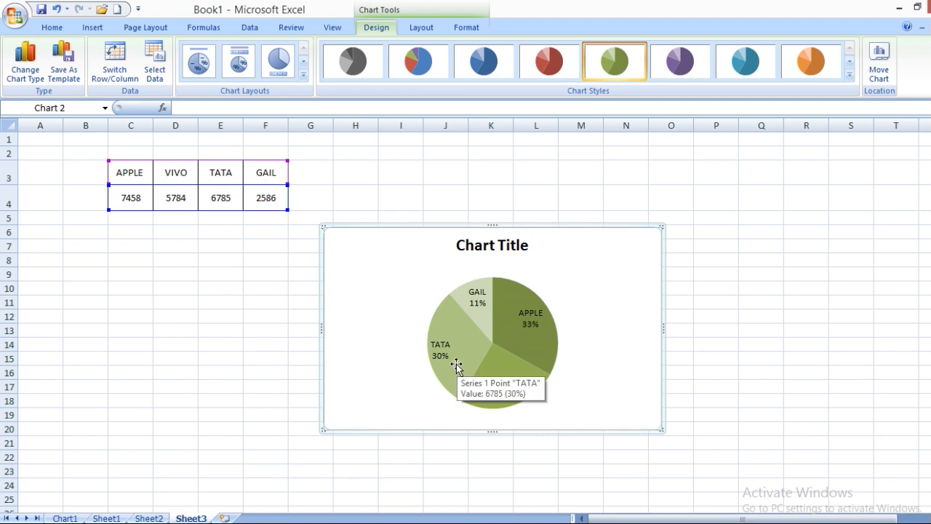
mouse_move(490, 412)
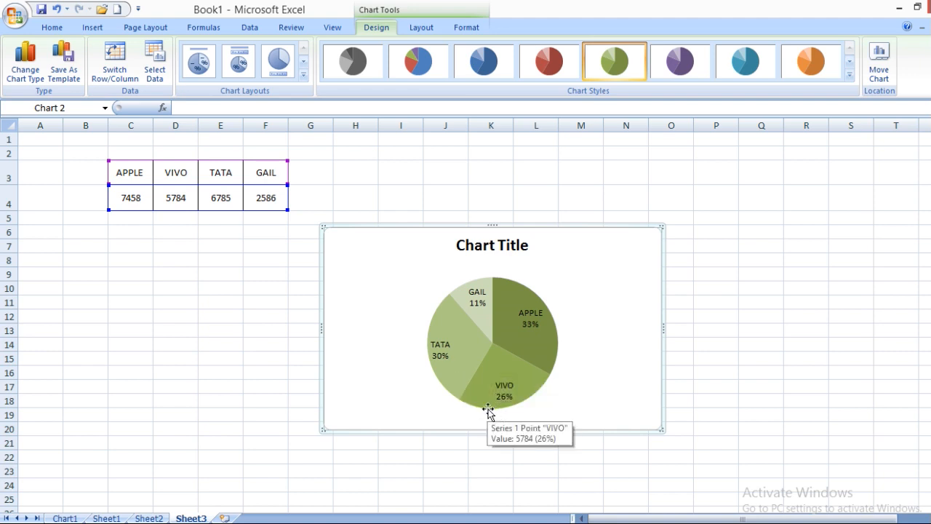
click(239, 61)
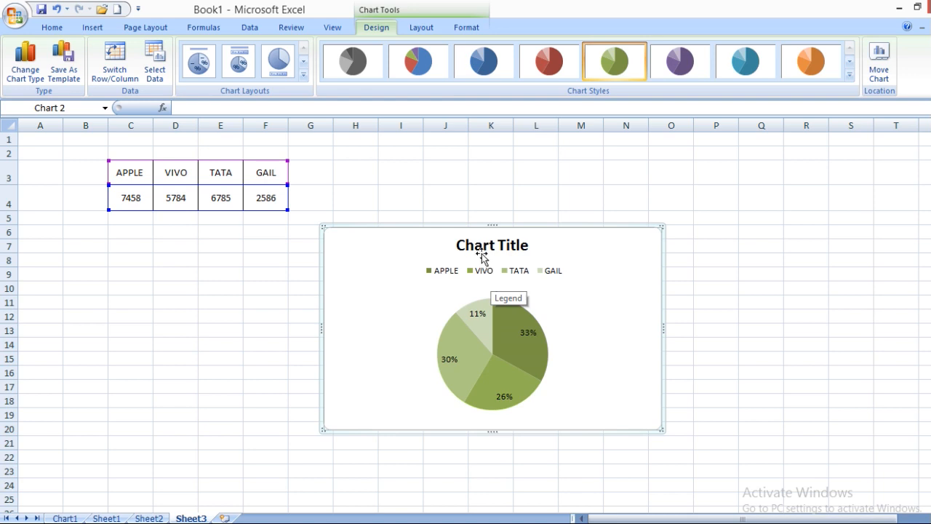
Change the Sheet3 pie chart's type to the flat Bubble chart.
click(93, 28)
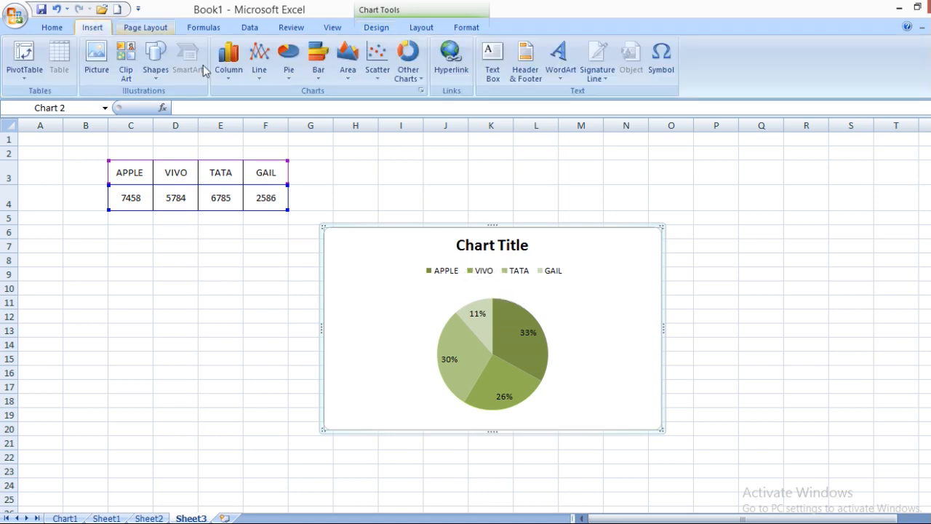
click(414, 75)
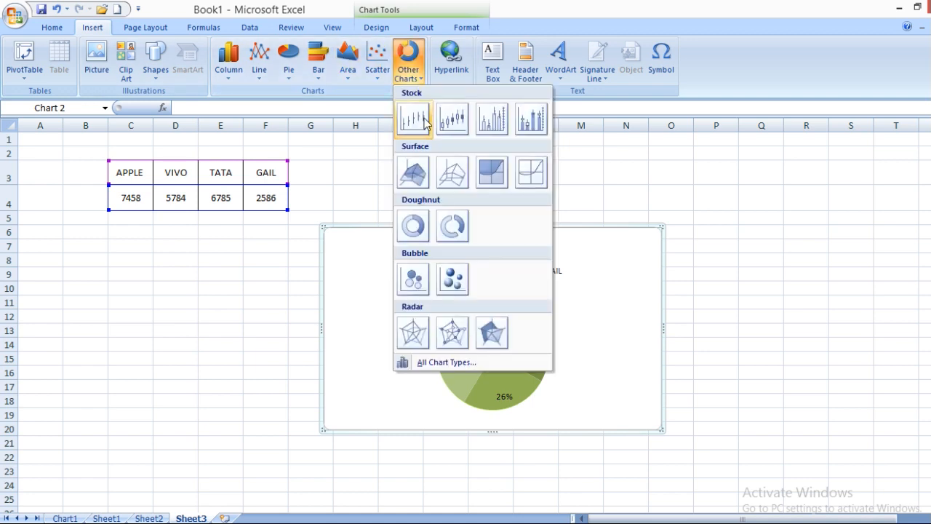
click(414, 275)
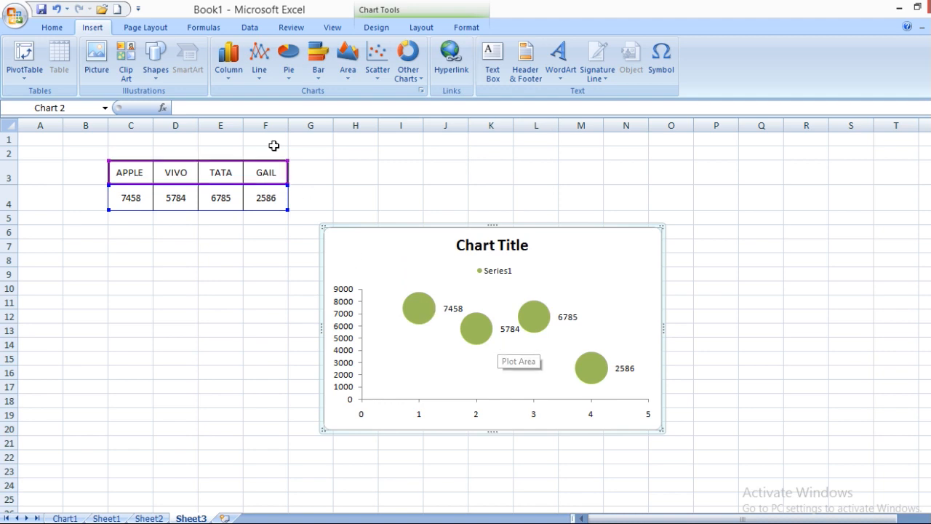
Try to change the bubble chart to the Wireframe 3-D Surface and Wireframe Contour types.
click(408, 73)
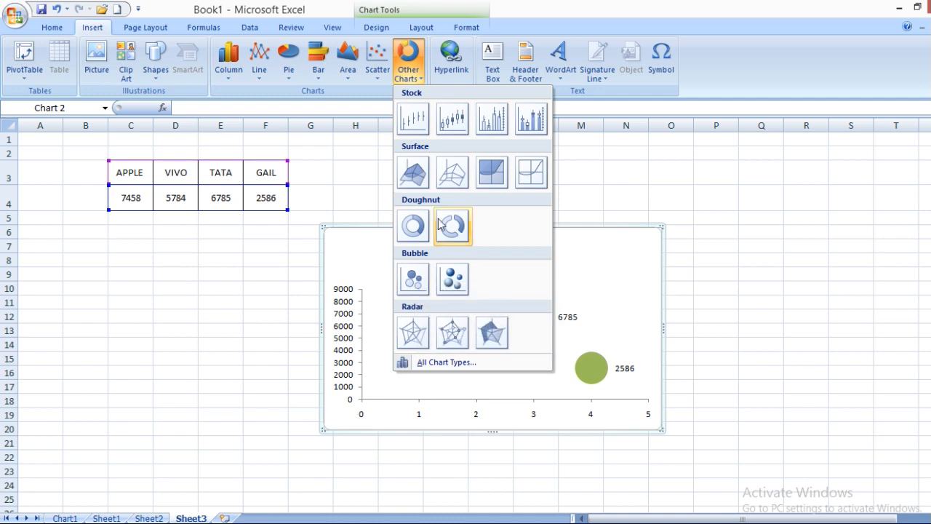
click(452, 172)
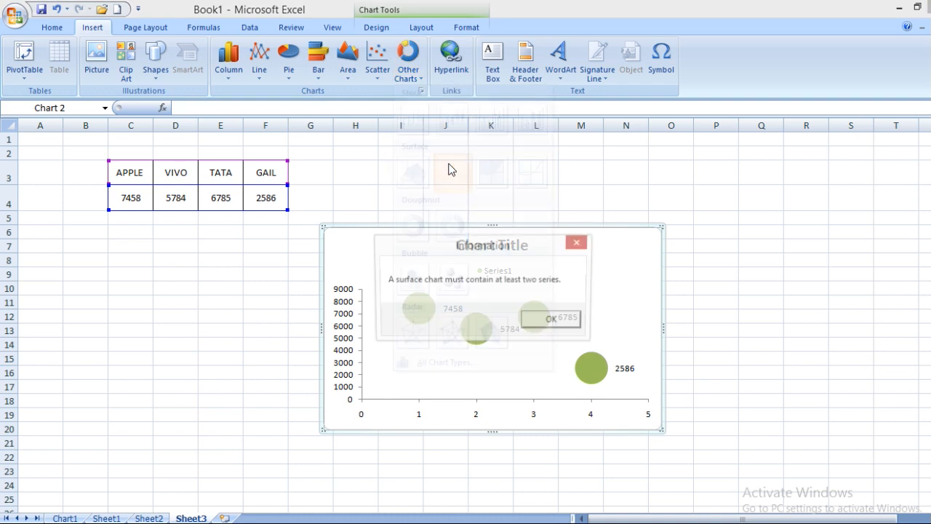
click(551, 320)
click(410, 73)
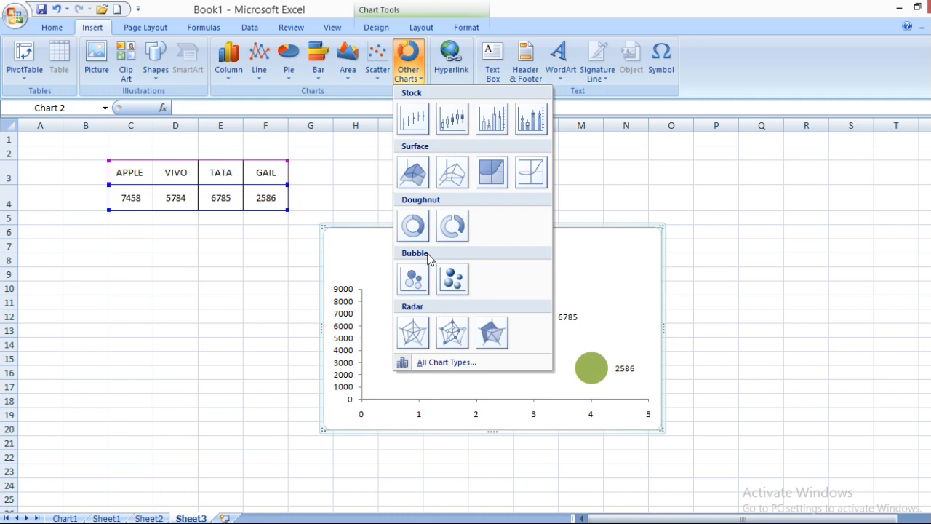
click(550, 181)
click(553, 320)
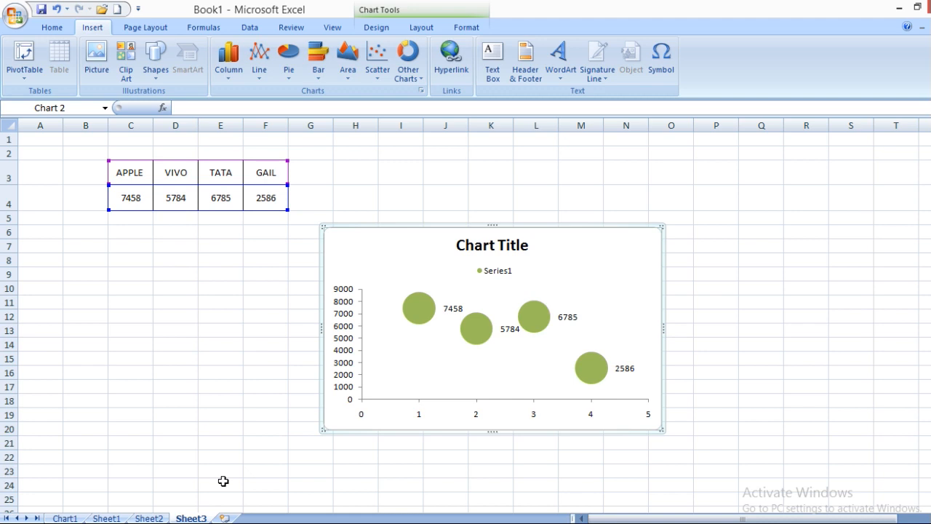
Enter "2d ==" in cell D7 and "3d" in cell D8 of Sheet3.
double_click(175, 245)
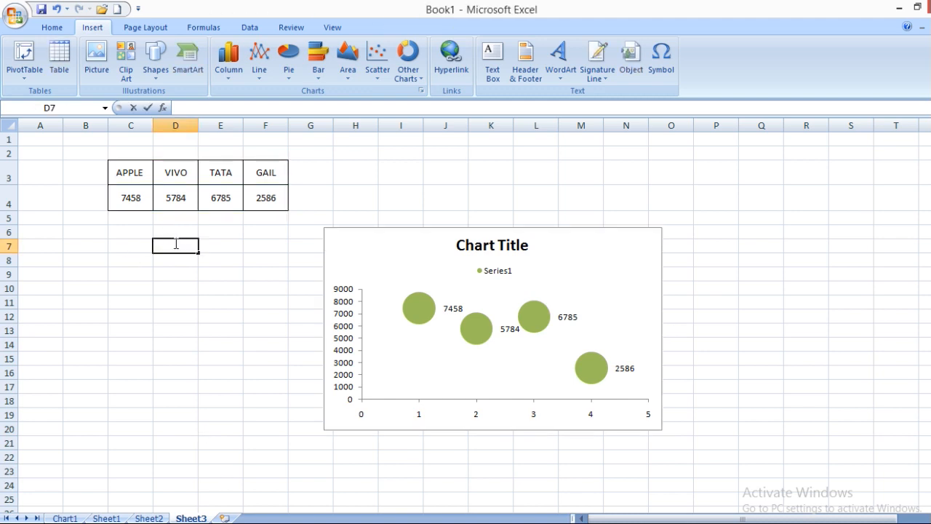
text(2d)
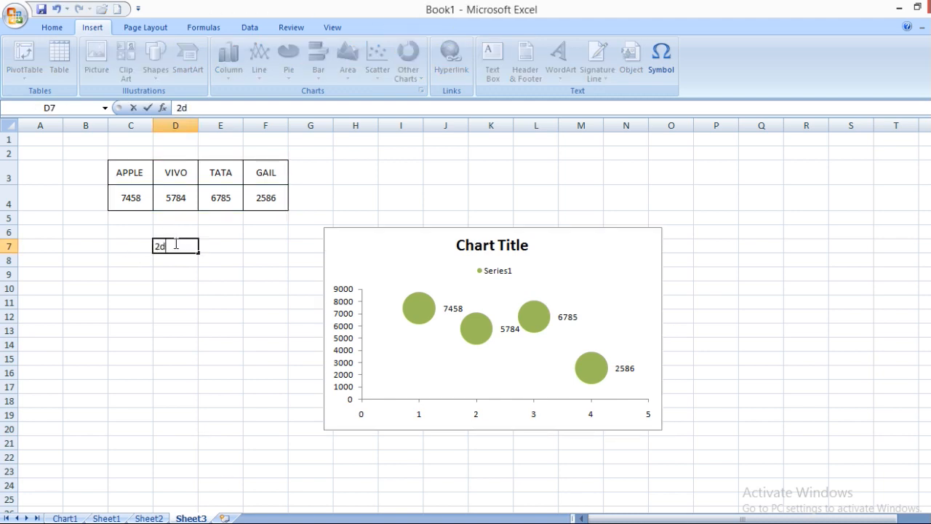
text( ==)
key(Return)
text(3d)
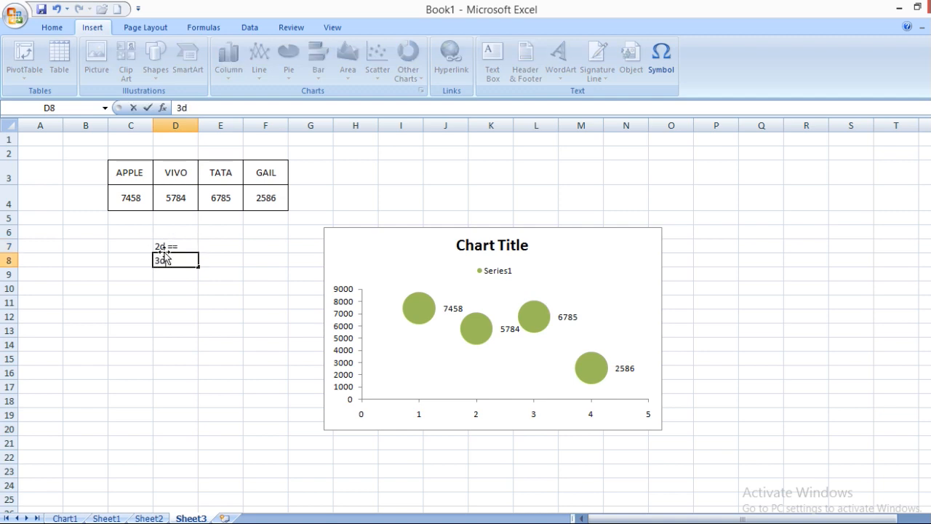
click(169, 259)
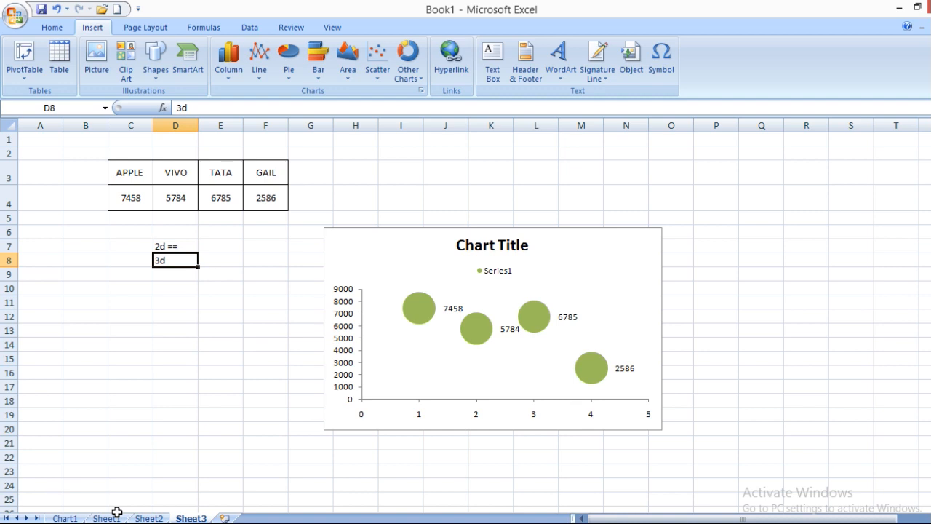
Switch to Sheet2 and select the blue heading cell D2.
click(149, 518)
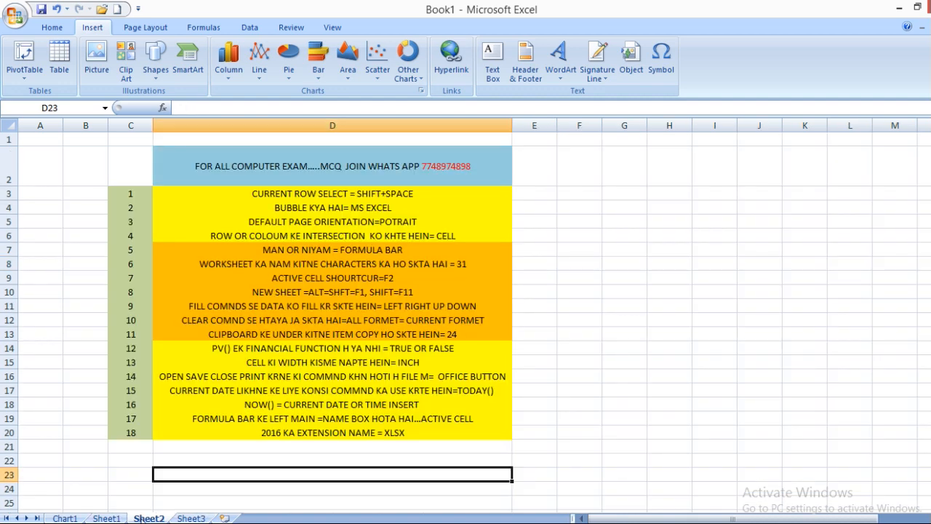
click(145, 168)
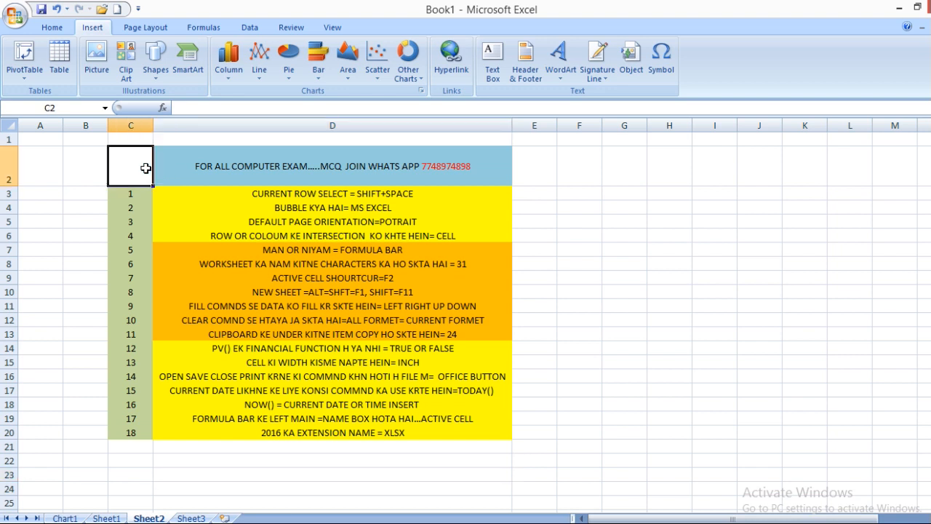
click(218, 181)
click(8, 166)
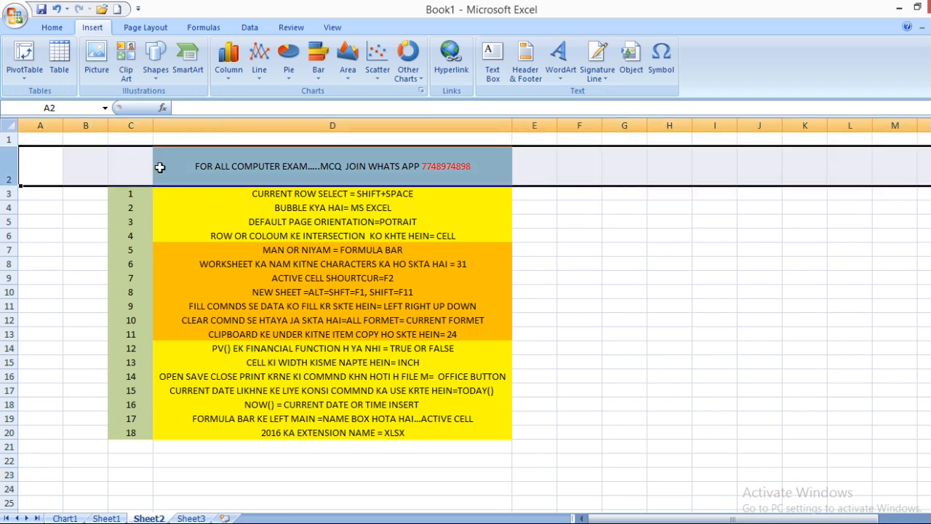
click(450, 166)
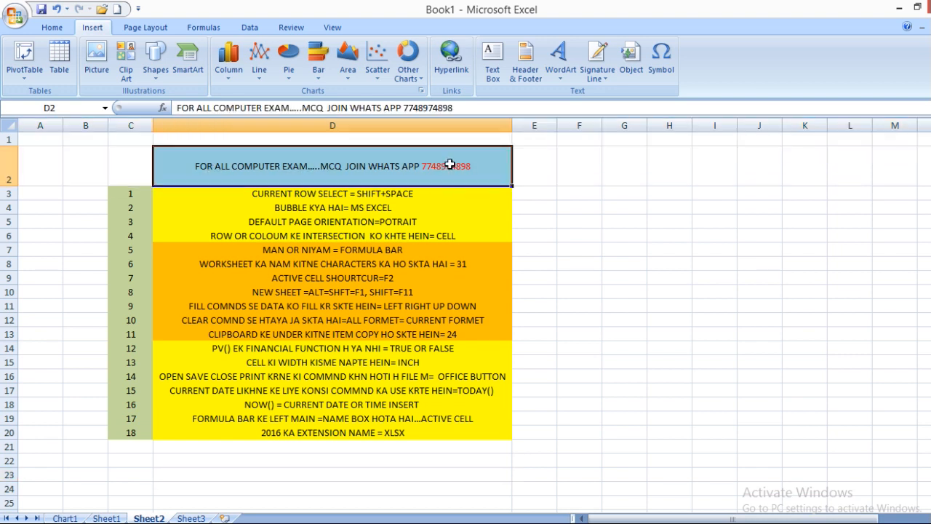
Change the font colour of the phone number within the D2 heading to the black theme colour.
double_click(475, 166)
drag(474, 166, 422, 166)
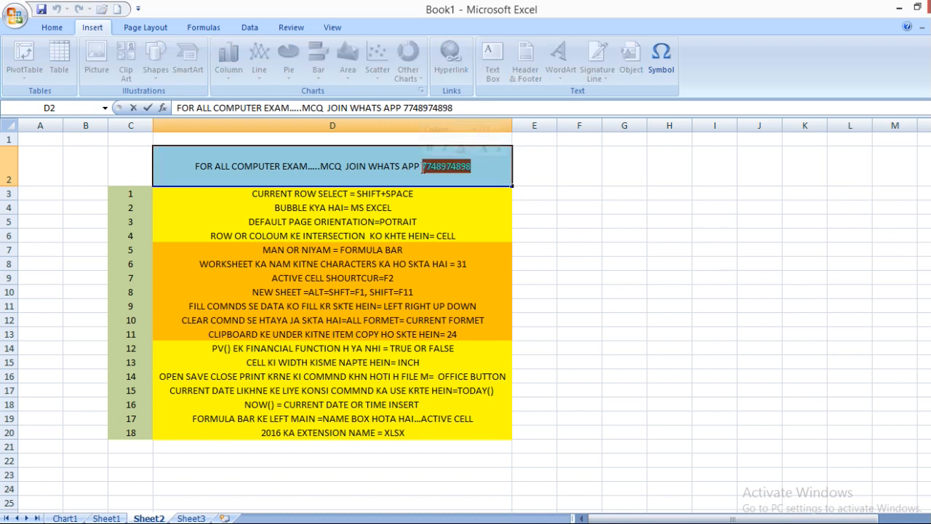
click(548, 199)
click(472, 169)
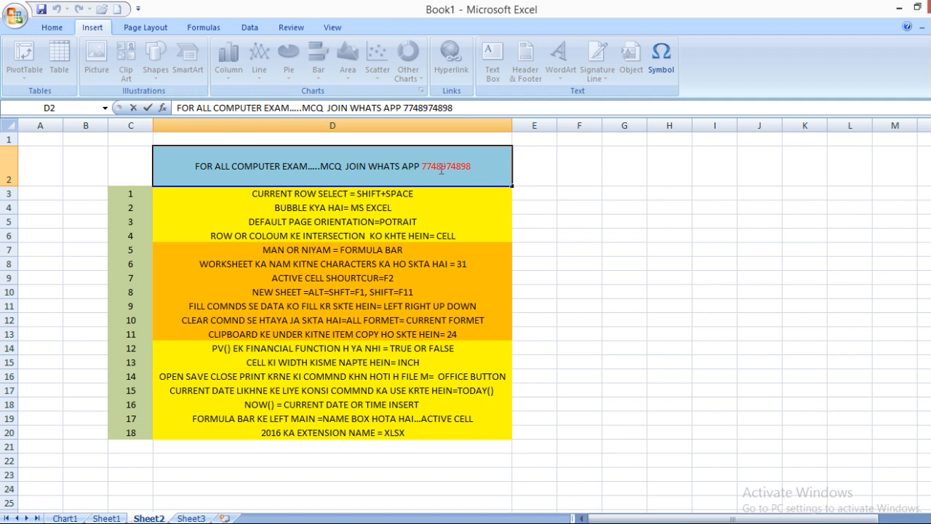
key(alt)
key(h)
drag(472, 166, 422, 166)
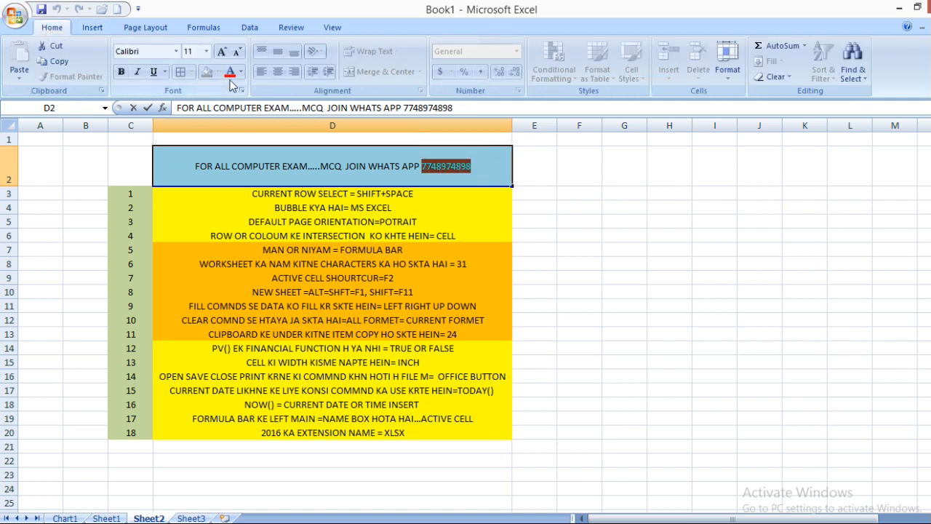
click(241, 71)
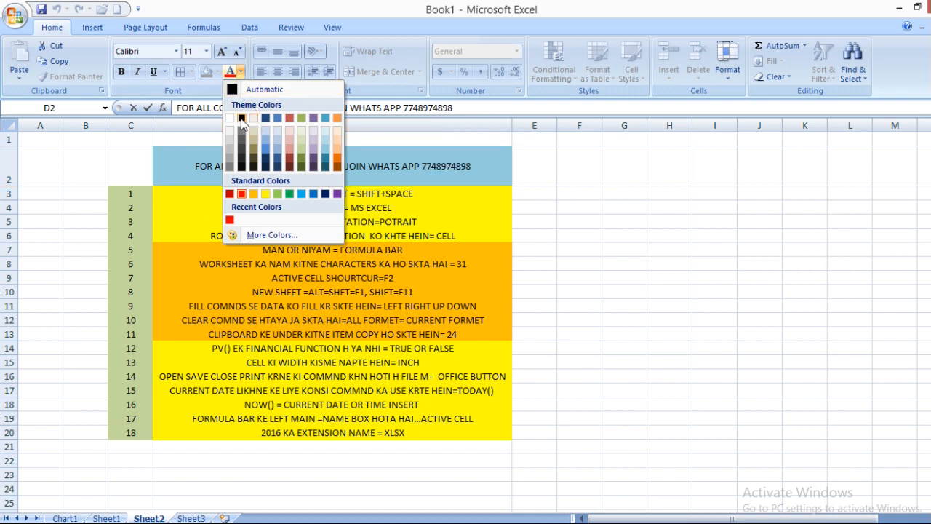
click(241, 118)
click(579, 208)
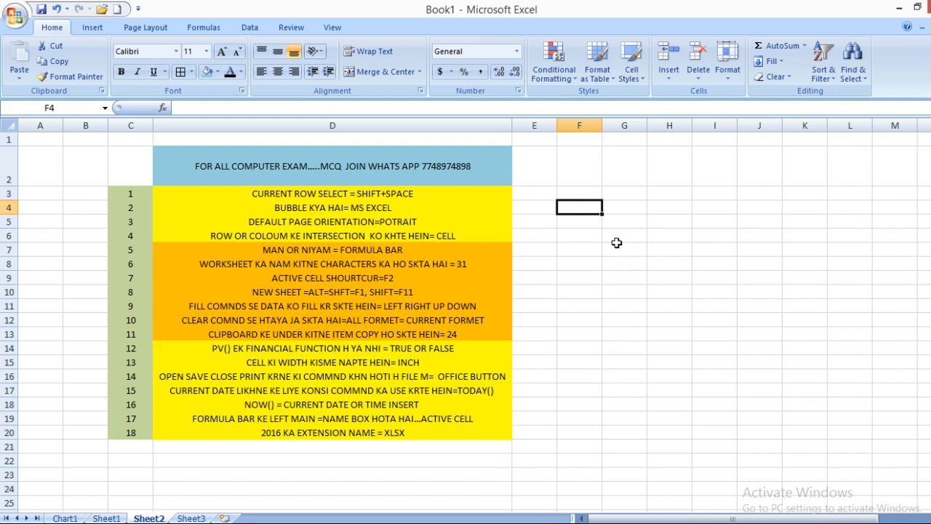
click(638, 208)
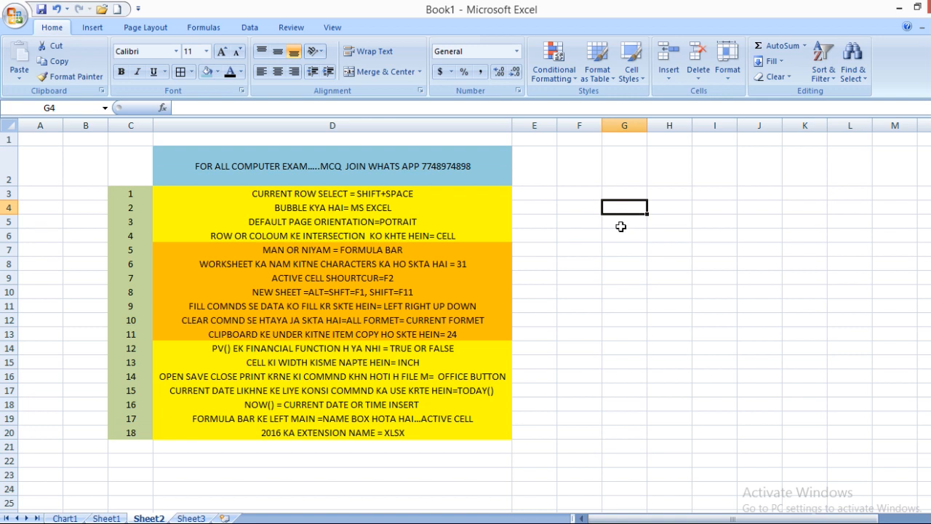
Select the entire row 4, clear the default page orientation note in D5, and undo the clearing.
key(shift+space)
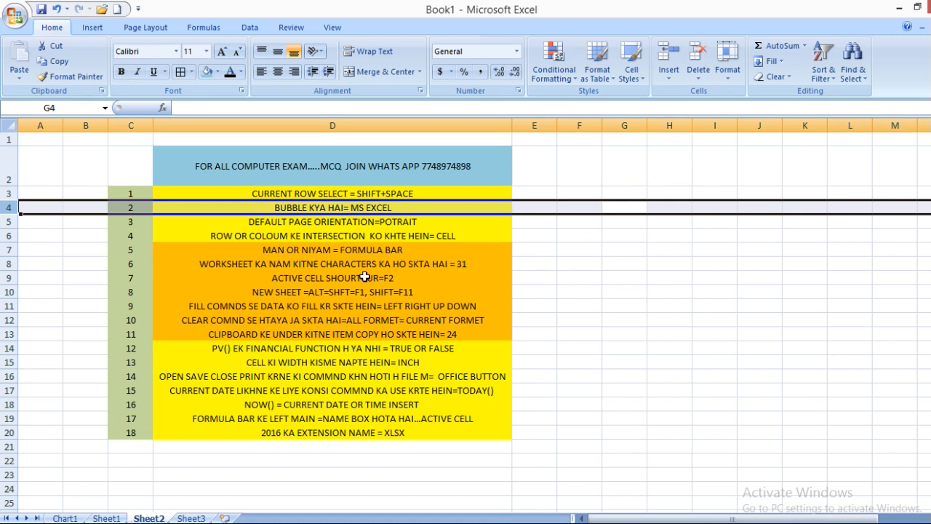
click(416, 222)
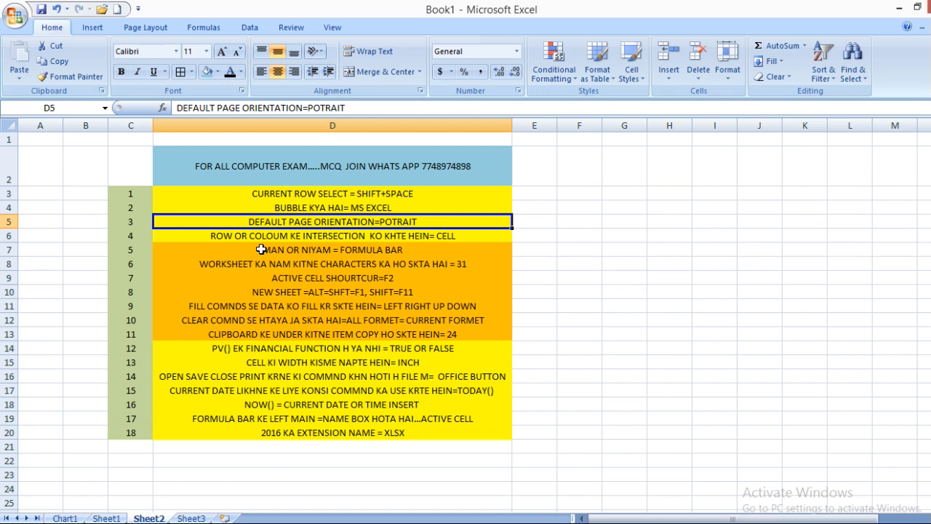
key(BackSpace)
key(ctrl+z)
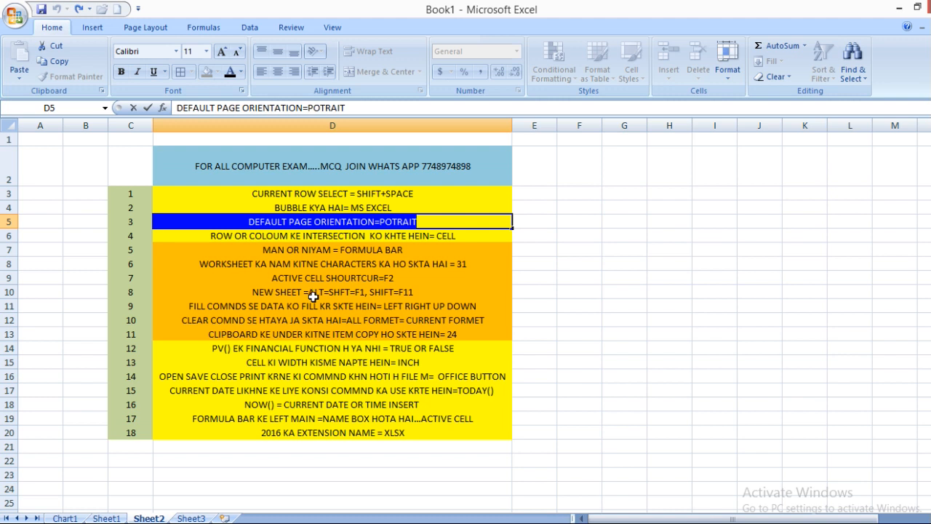
Select the whole notes table around the row-and-column intersection note, and return to cell D6 alone.
click(304, 236)
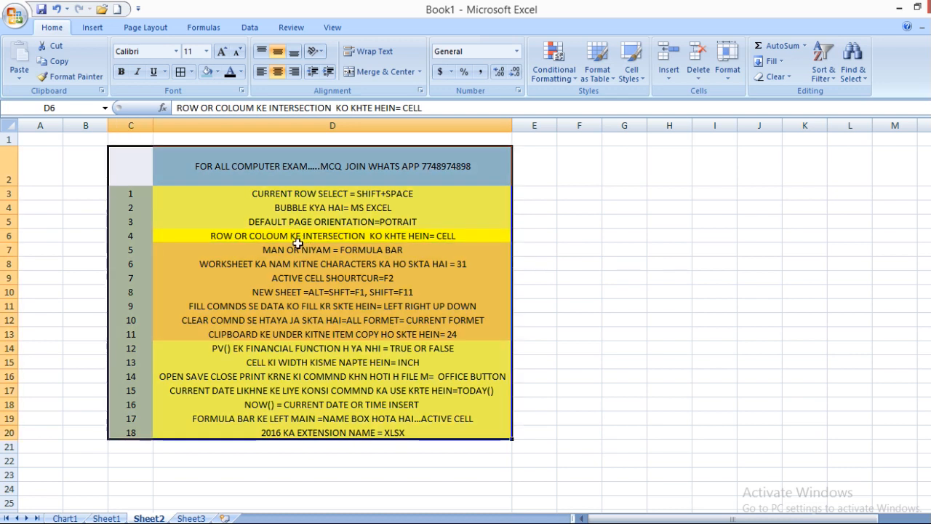
key(Down)
key(Down)
key(Down)
click(303, 238)
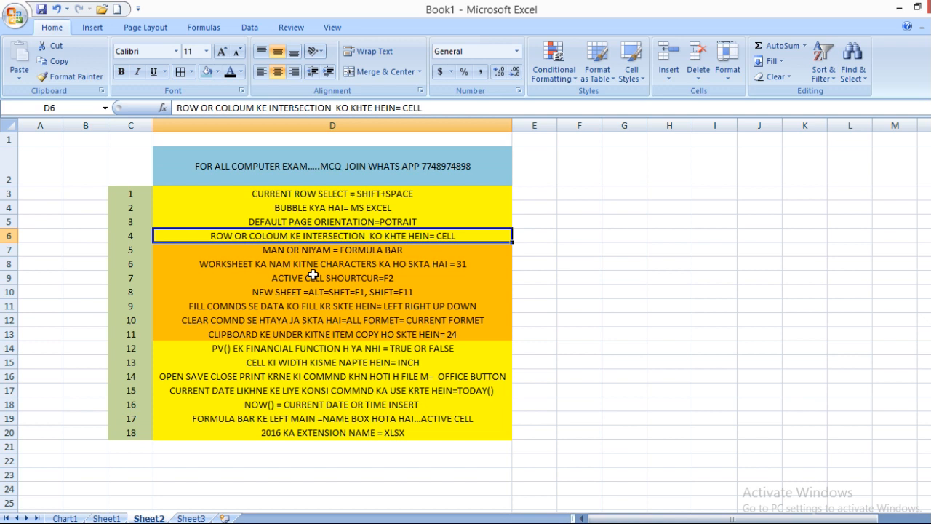
Select the entire column F, clear that selection by choosing F5, and go to cell A1.
click(586, 221)
click(580, 125)
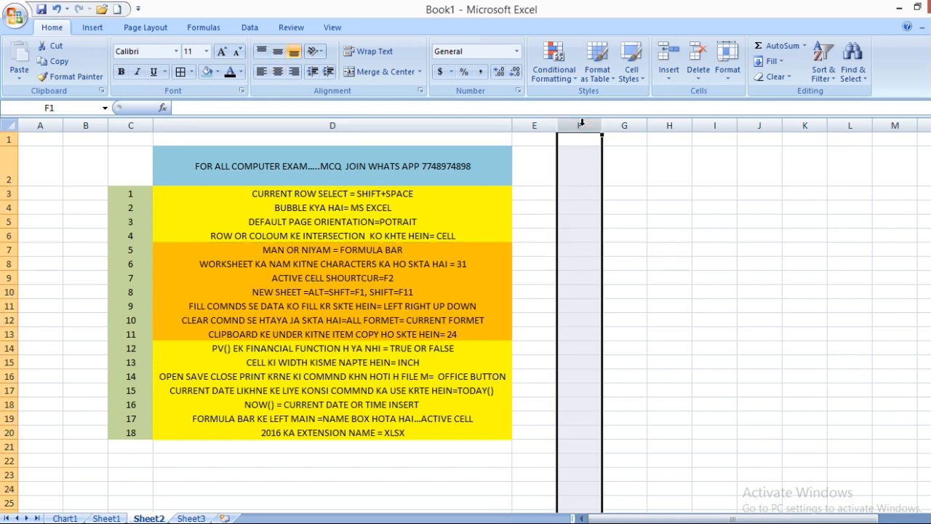
click(589, 216)
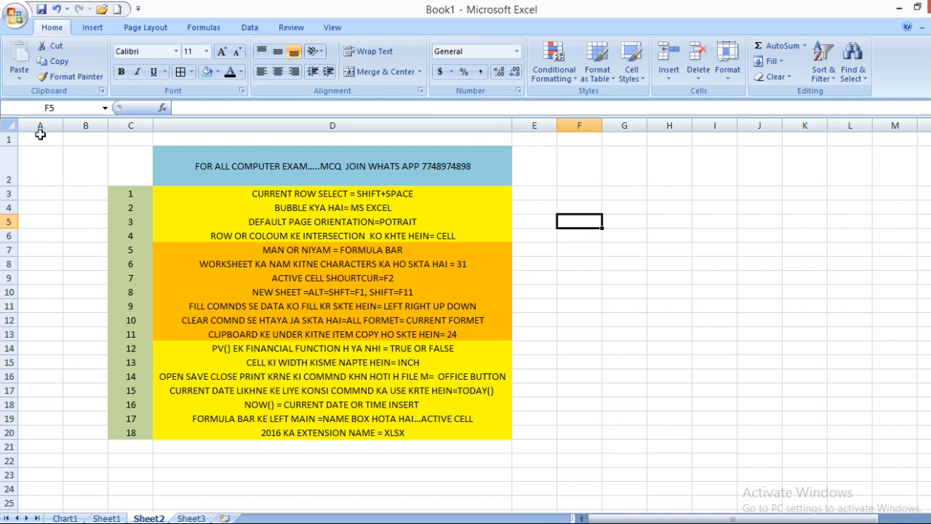
click(40, 137)
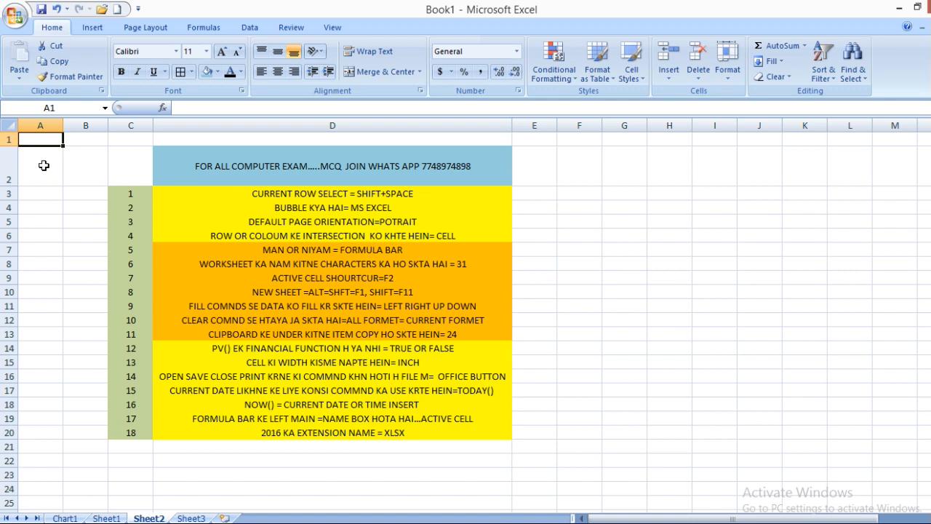
Review the notes in D6 to D8, opening D6 and D7 for editing without changing them.
double_click(397, 234)
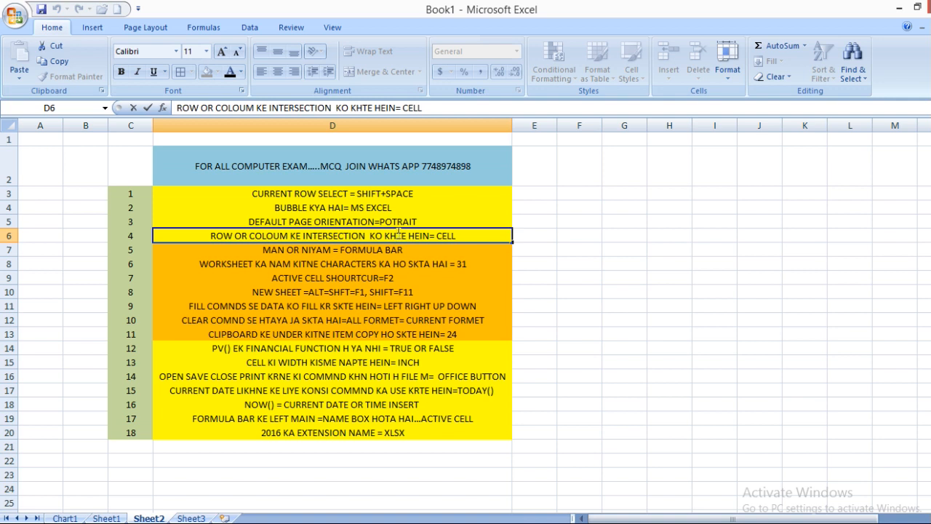
click(391, 254)
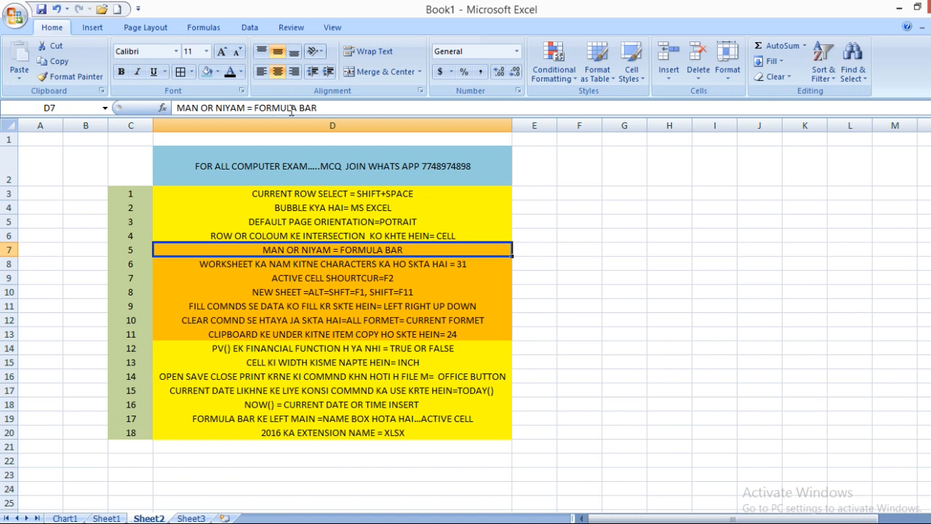
click(318, 107)
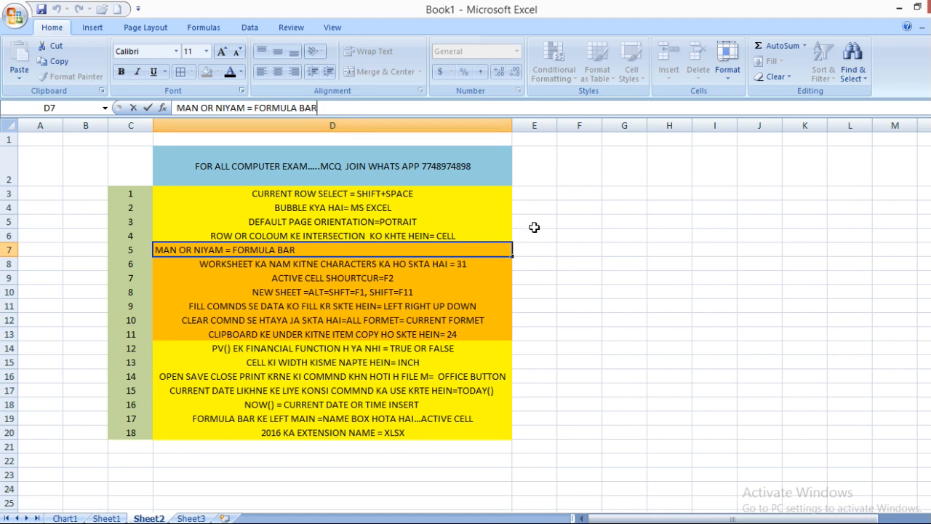
click(551, 350)
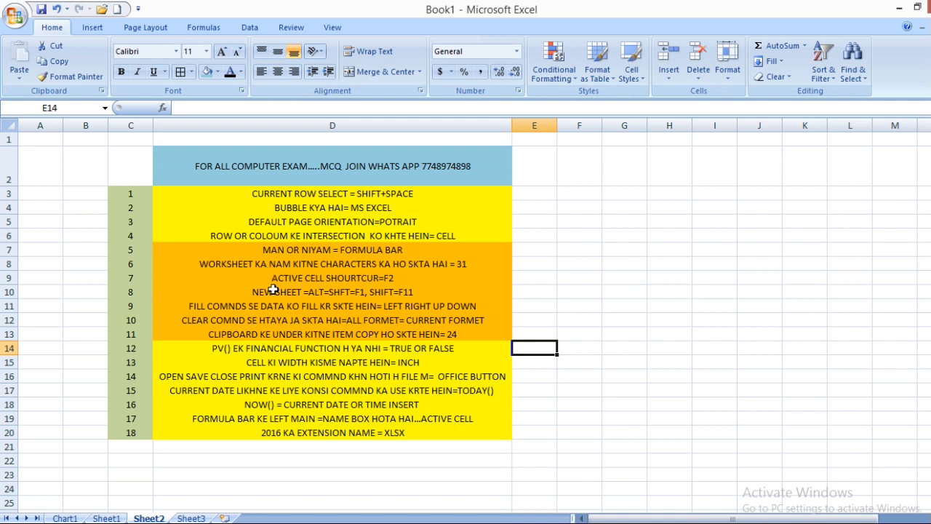
click(248, 264)
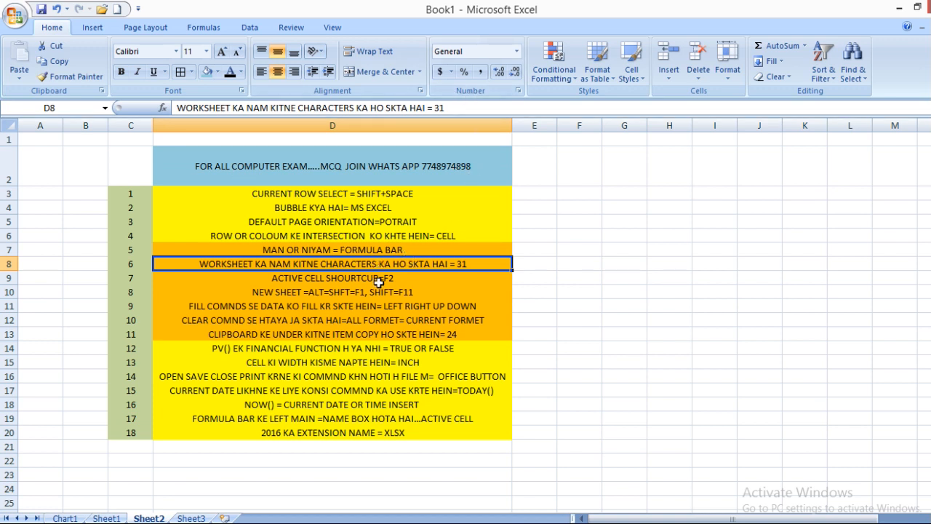
Enter 700 in cell F6.
click(569, 239)
text(700)
click(571, 264)
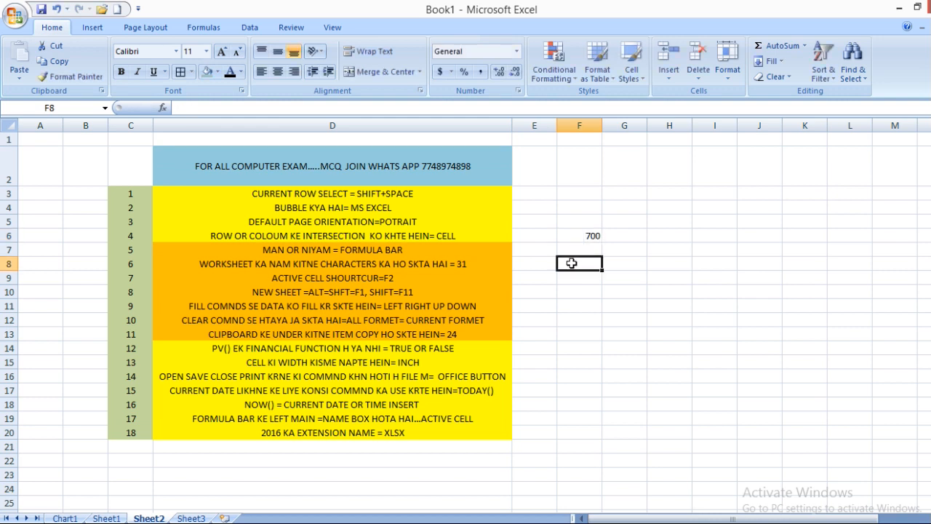
Review the notes in D8 and D9, and try out edit mode in the empty cell F10.
click(390, 265)
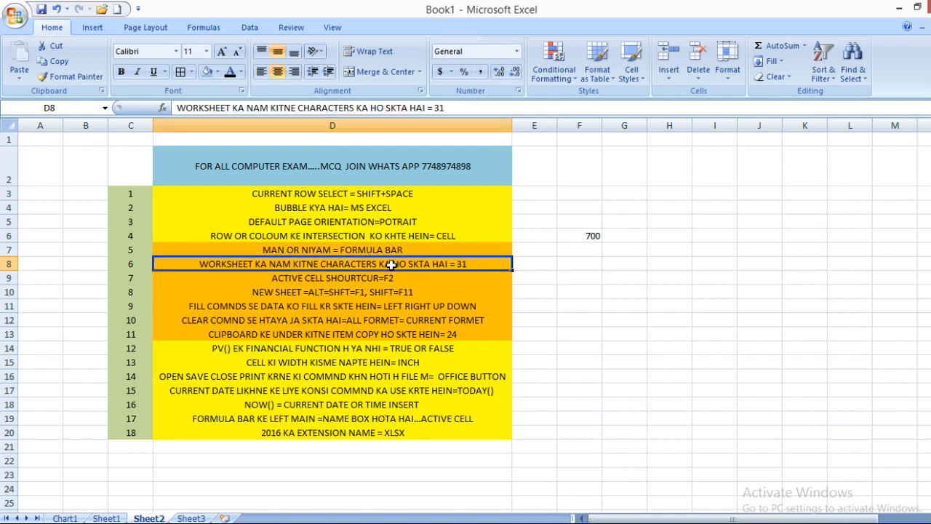
click(450, 281)
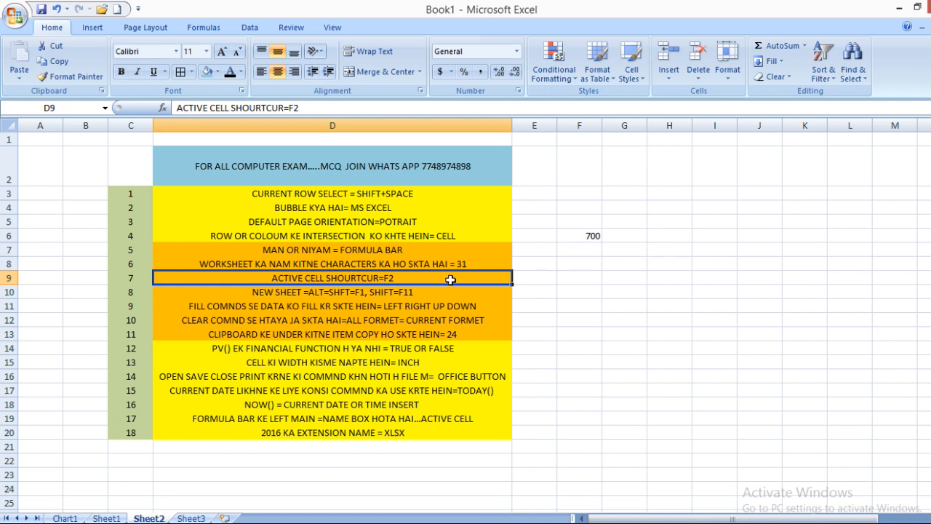
click(565, 291)
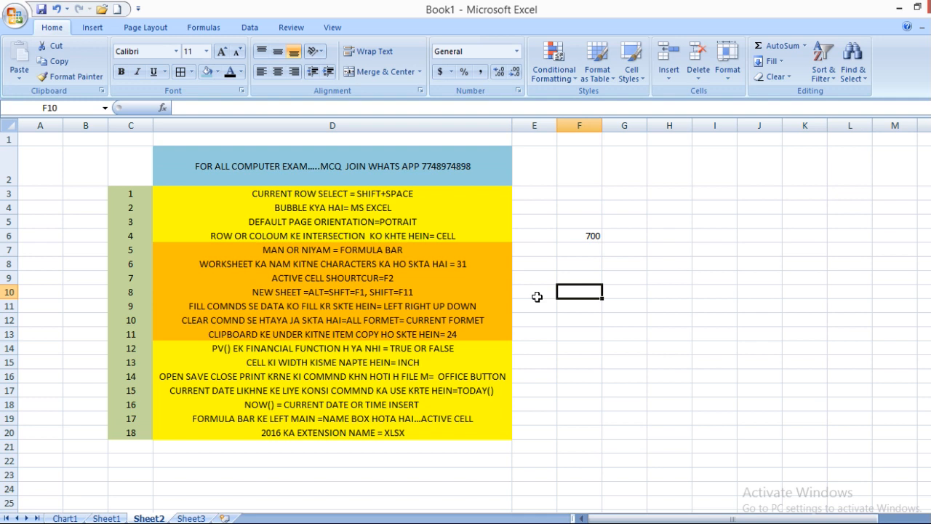
key(F2)
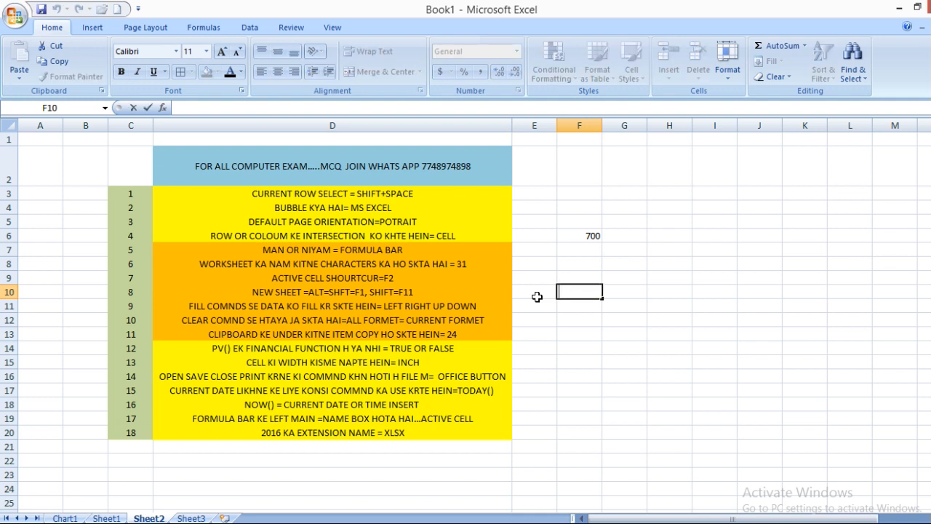
key(Escape)
Fill the new sheet shortcut note in D10 with the same light blue as the heading.
click(411, 291)
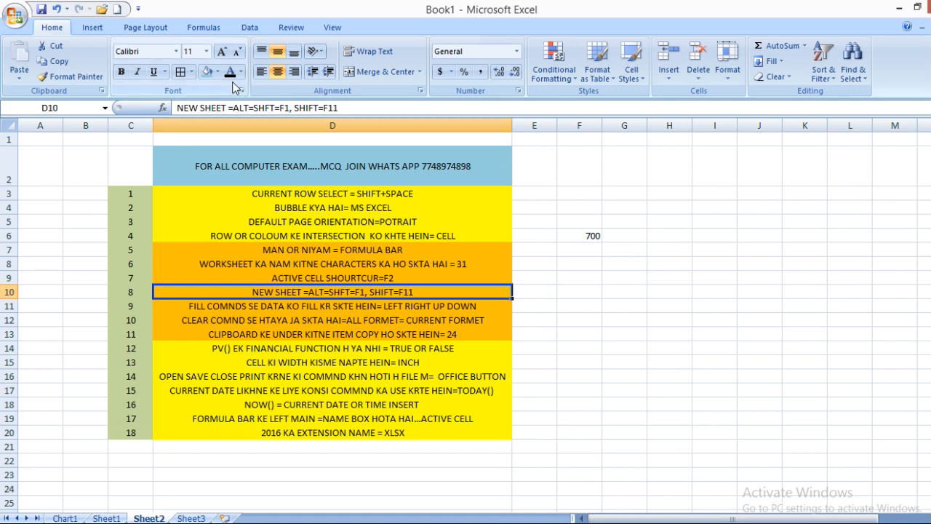
click(213, 73)
click(408, 419)
click(358, 292)
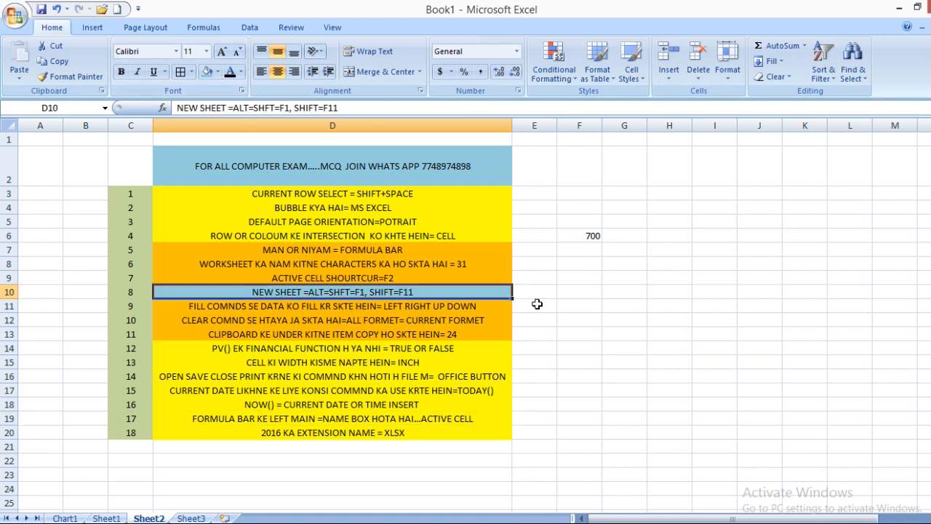
Add extra spaces before "ALT=SHFT=F1" and before "SHIFT=F11" in the D10 note.
double_click(371, 291)
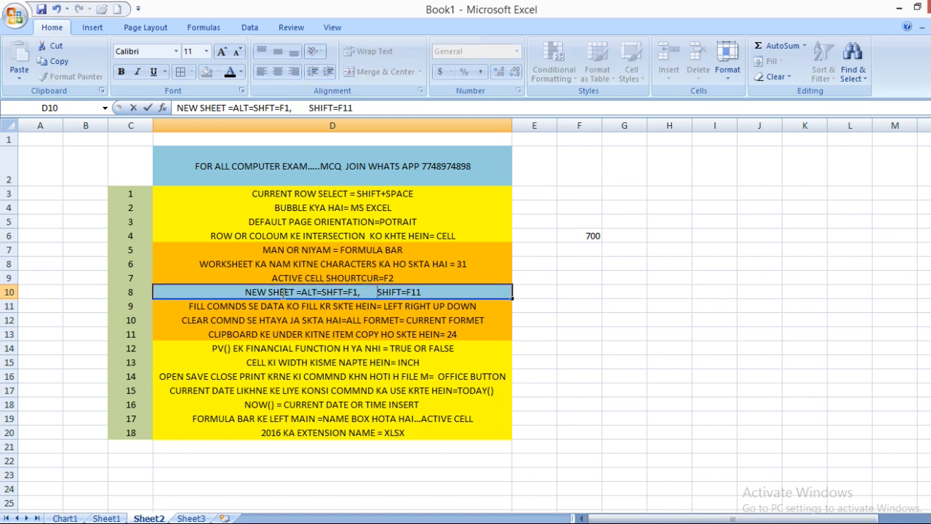
click(300, 292)
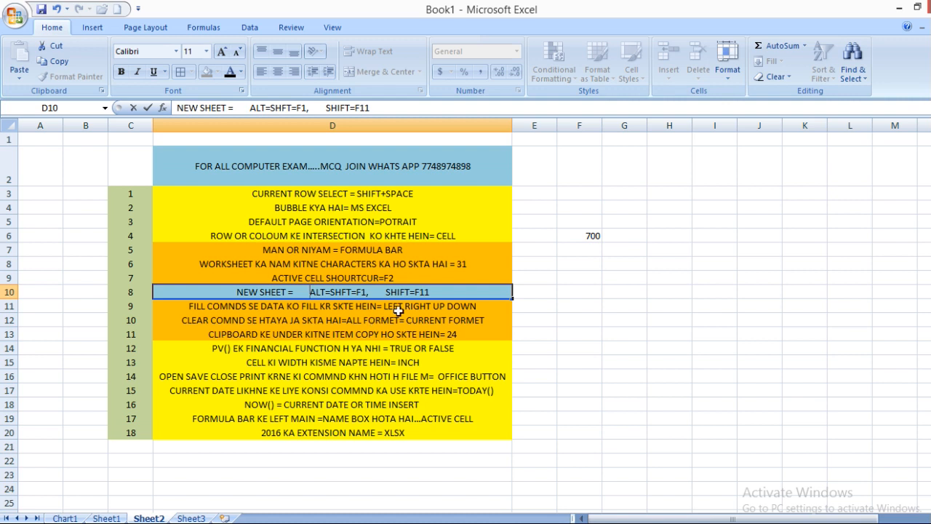
key(Return)
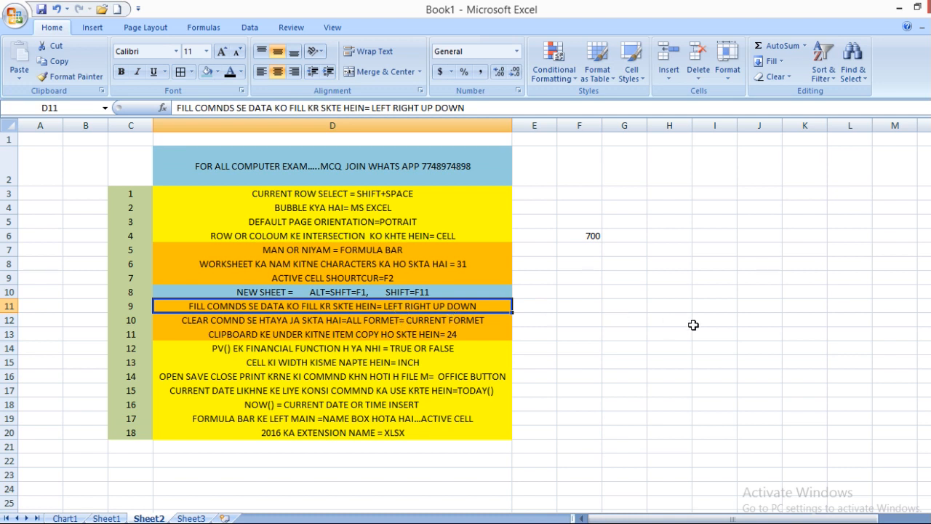
click(633, 249)
double_click(635, 250)
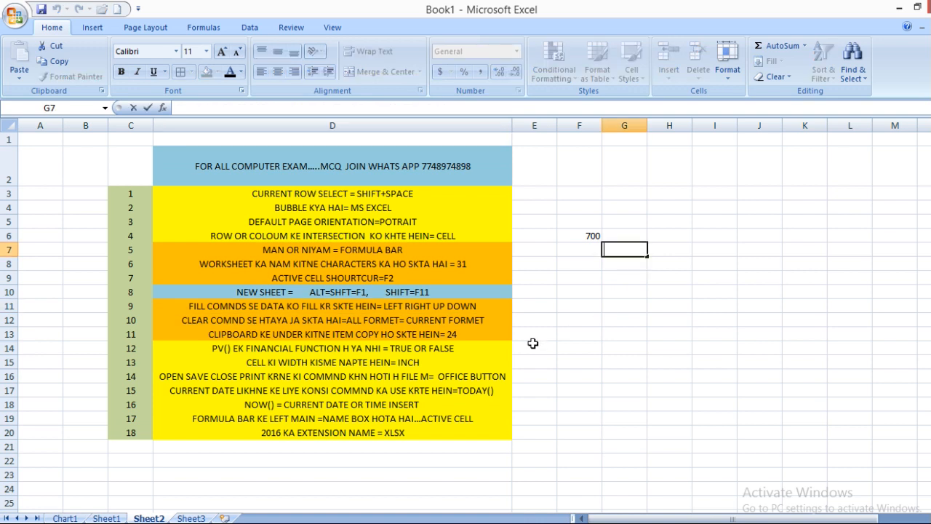
Go through the notes on the fill commands, clear command, clipboard items and PV() function in D11 to D14.
click(438, 305)
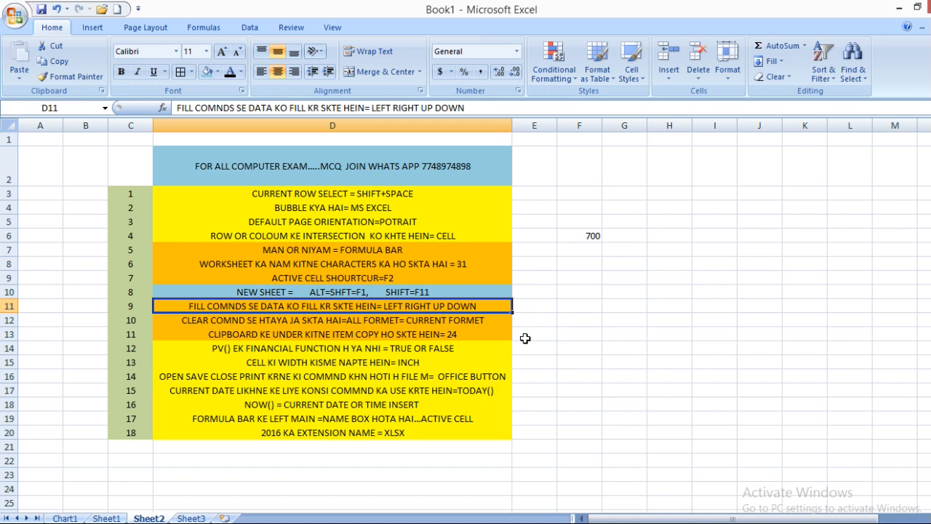
click(302, 320)
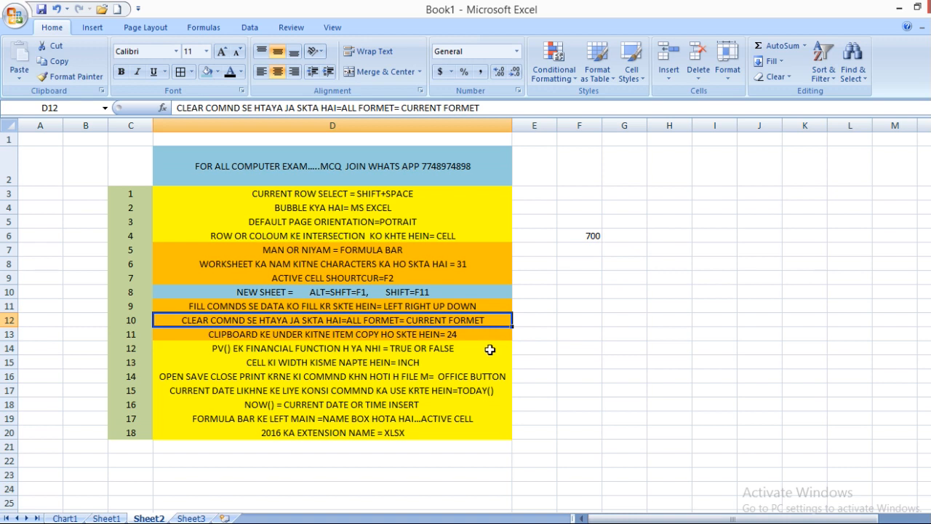
click(469, 338)
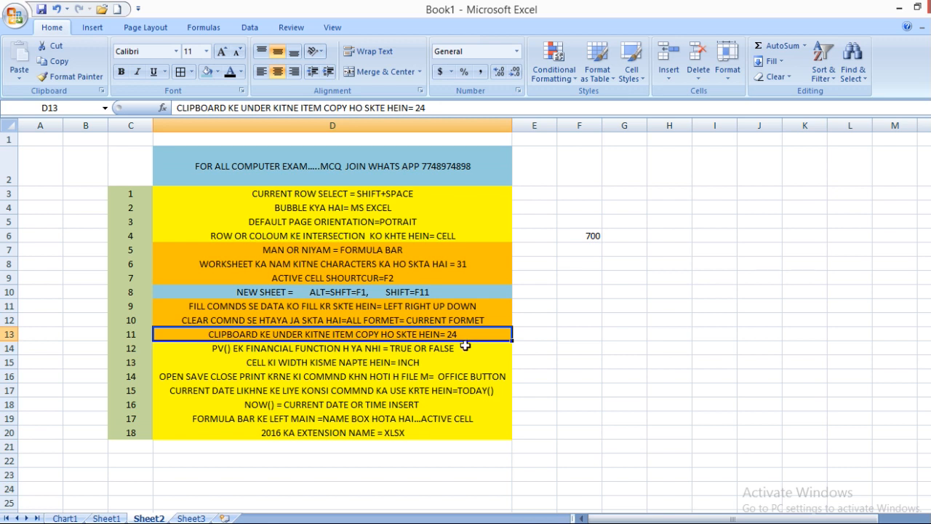
click(8, 334)
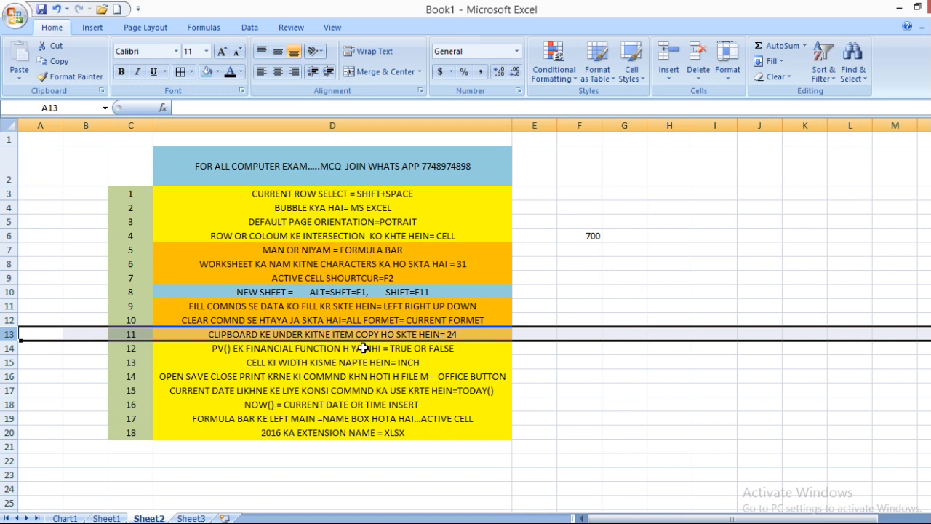
click(447, 360)
click(446, 349)
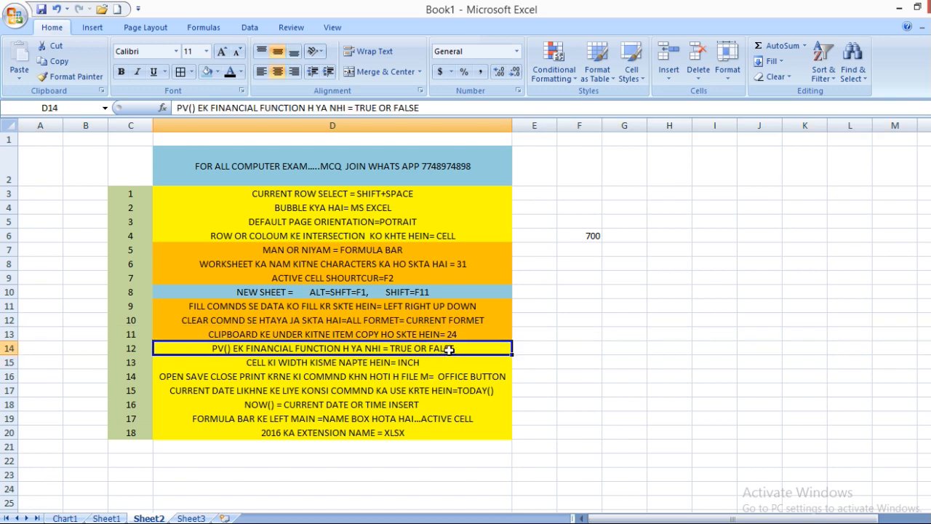
click(352, 371)
click(355, 352)
Add extra spaces before "INCH" in the cell width note in D15.
click(358, 360)
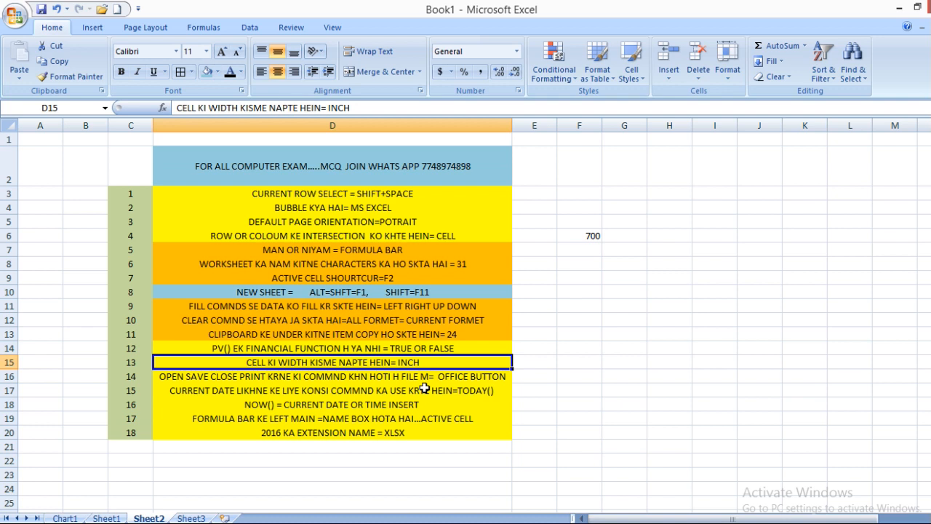
double_click(399, 363)
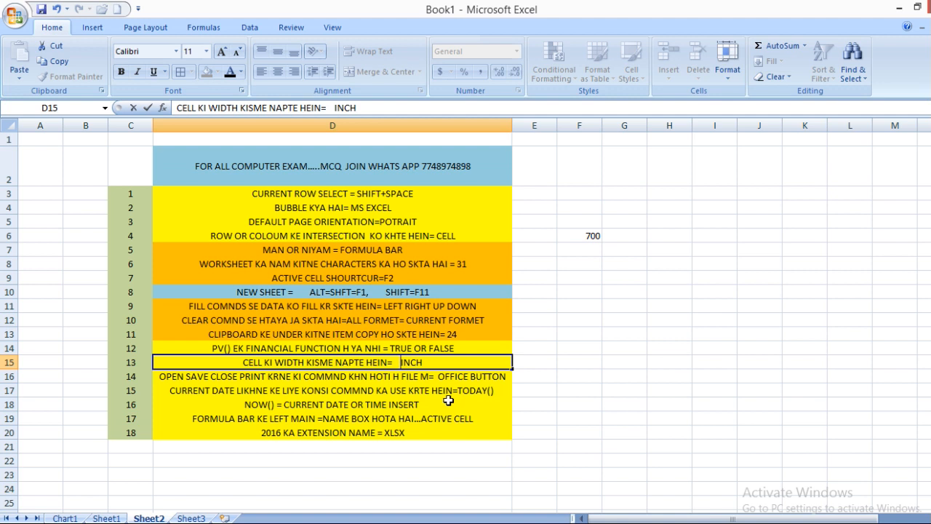
click(425, 380)
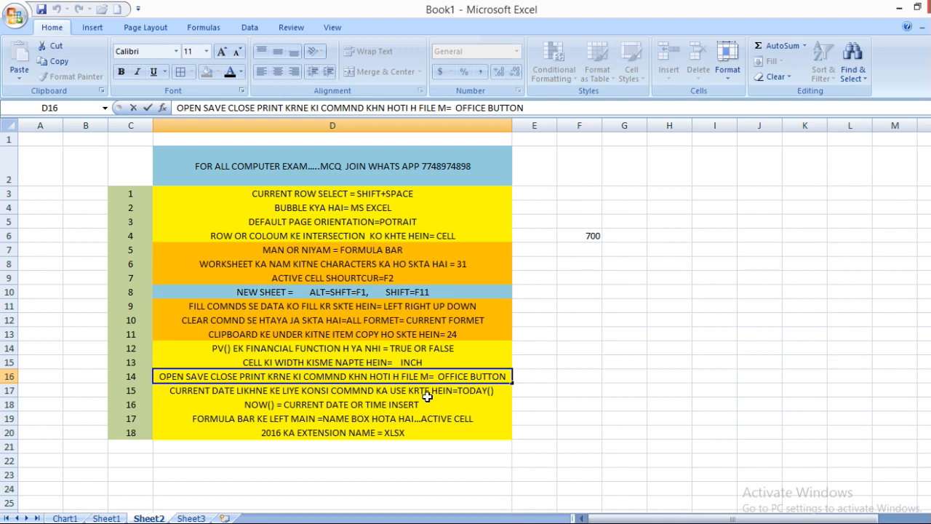
Review the notes in D16 and D17, and look over the file commands such as New, Open, Save and Print.
click(429, 383)
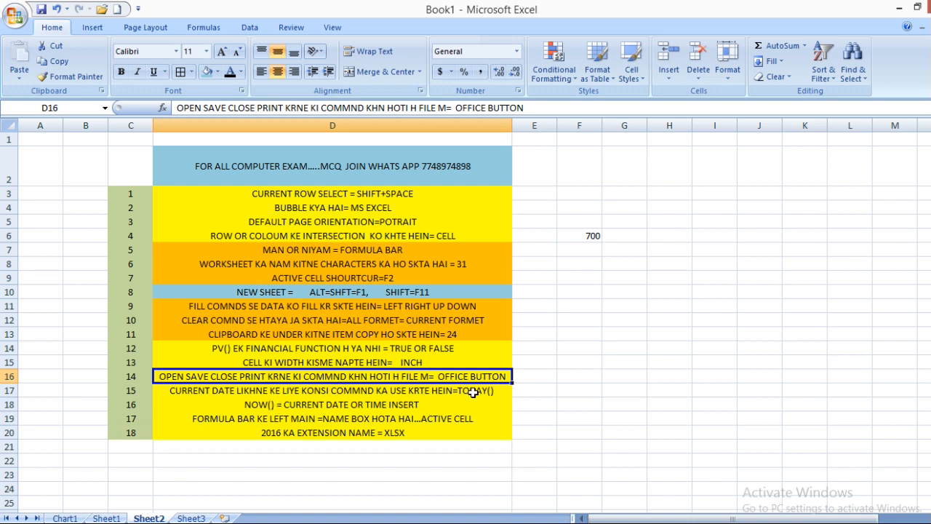
click(473, 392)
click(16, 14)
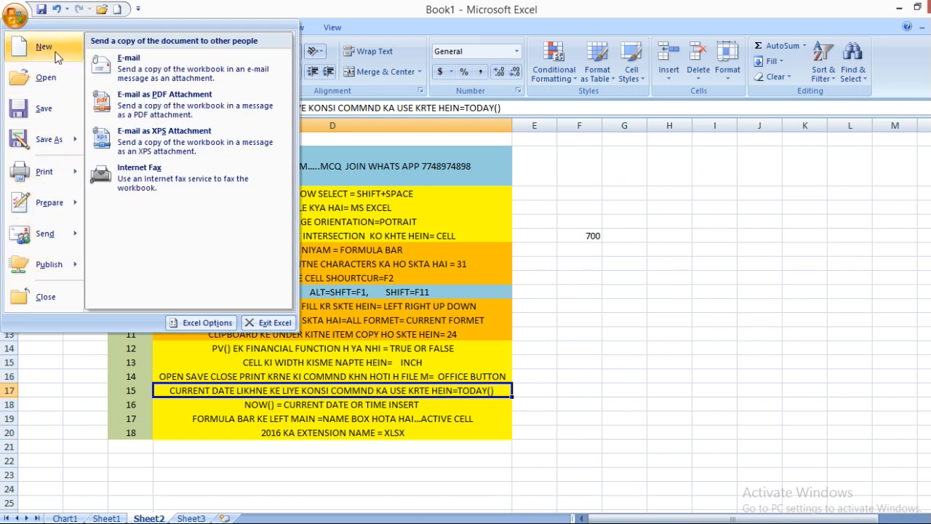
click(537, 371)
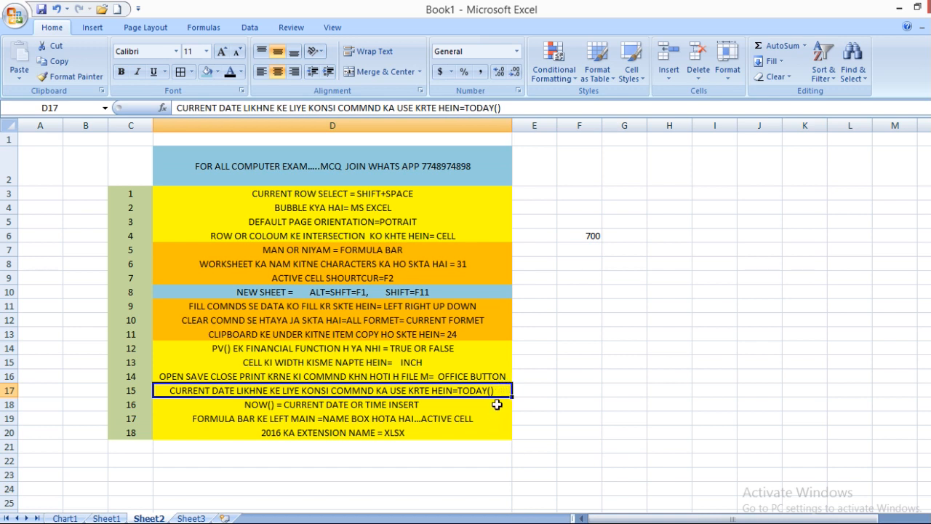
Go through the notes on NOW(), the name box beside the formula bar, and the 2016 file extension in D18 to D20.
click(455, 417)
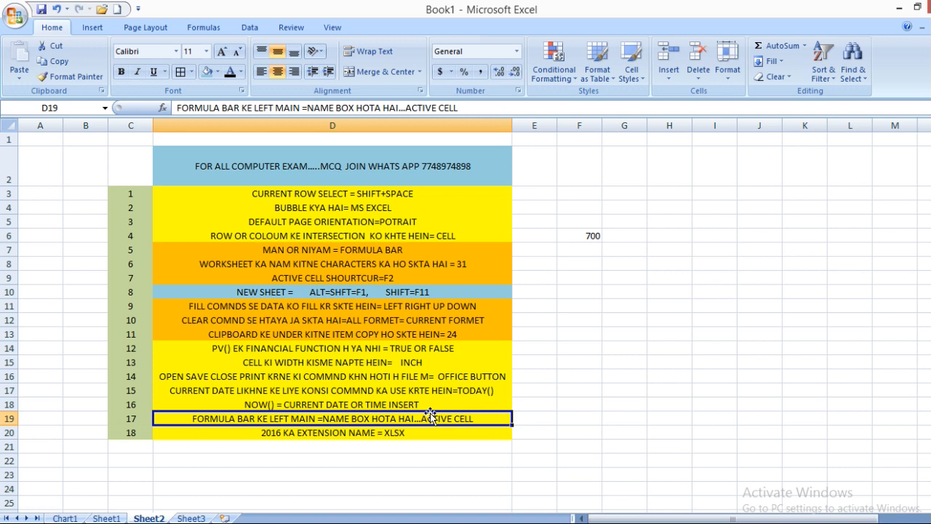
click(431, 406)
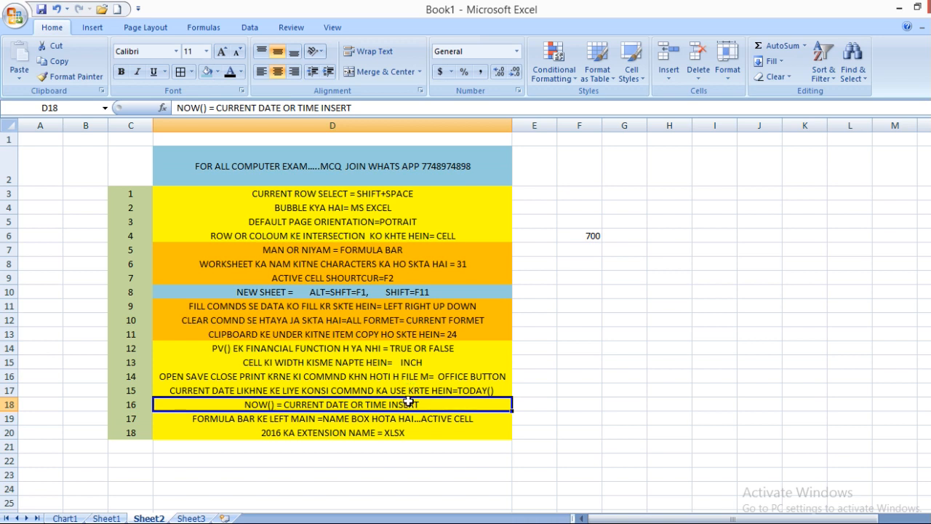
click(353, 108)
double_click(352, 108)
drag(353, 108, 174, 109)
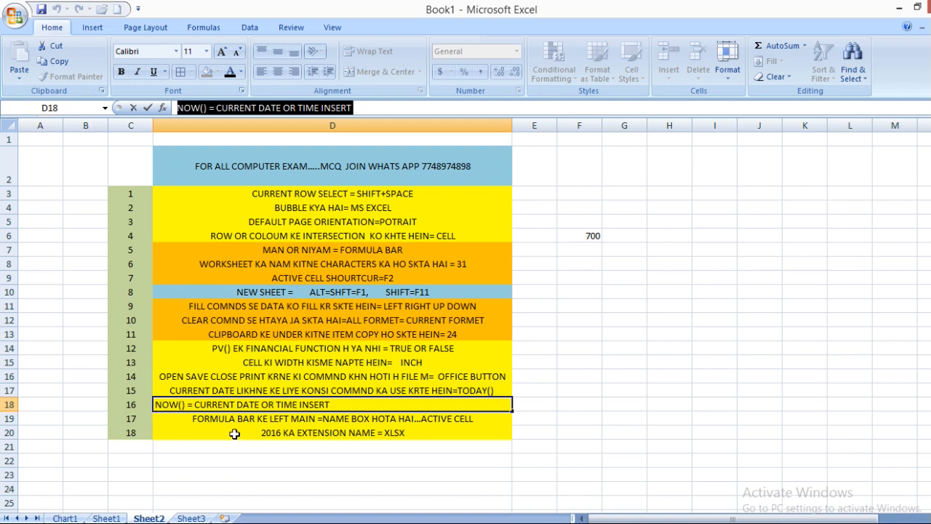
click(423, 418)
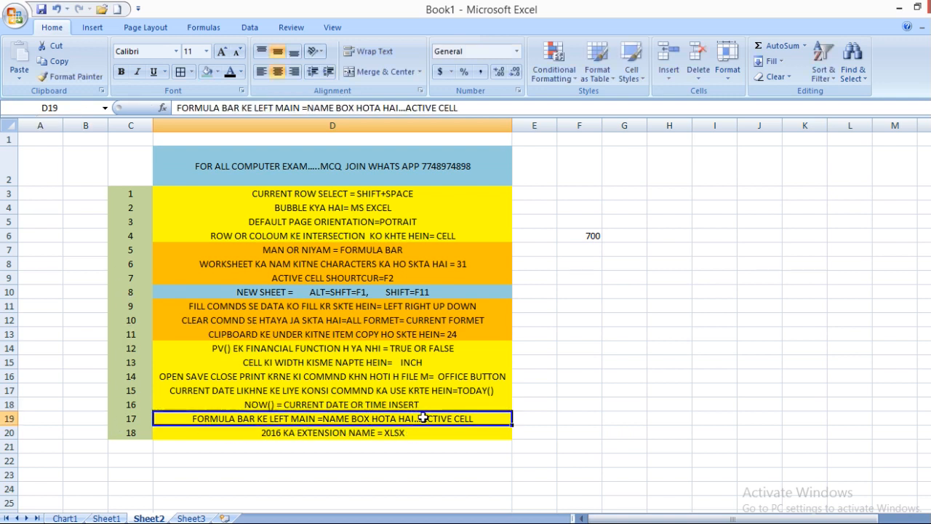
click(351, 436)
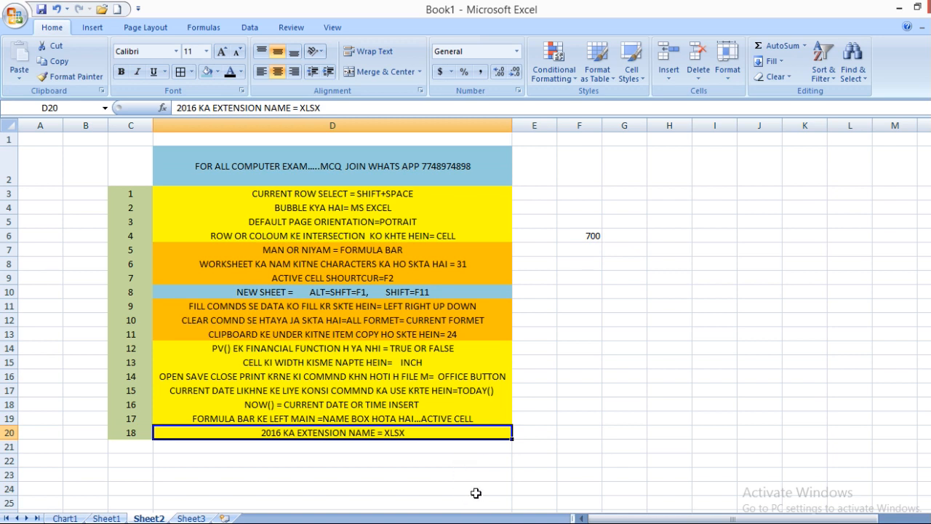
Look over the charts on Sheet3 and Sheet1, and return to the heading in D2 on Sheet2.
click(194, 518)
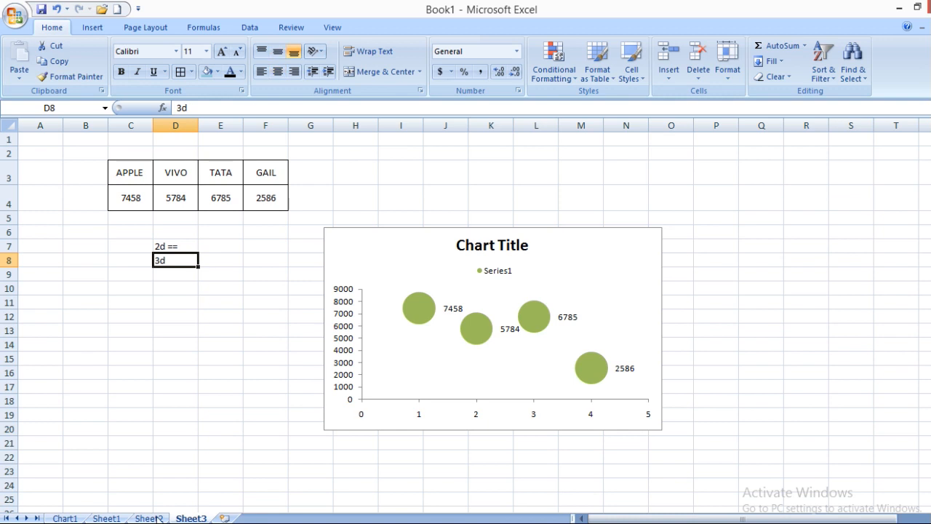
click(99, 518)
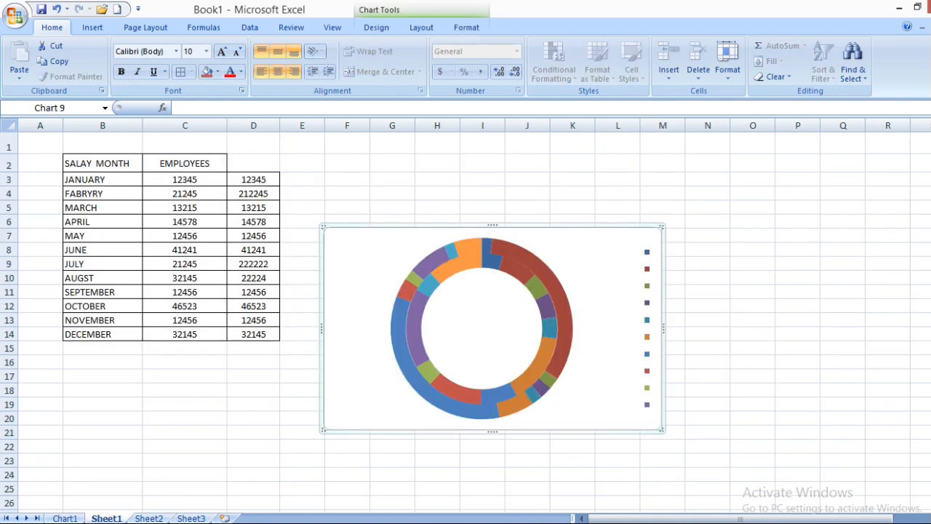
click(150, 518)
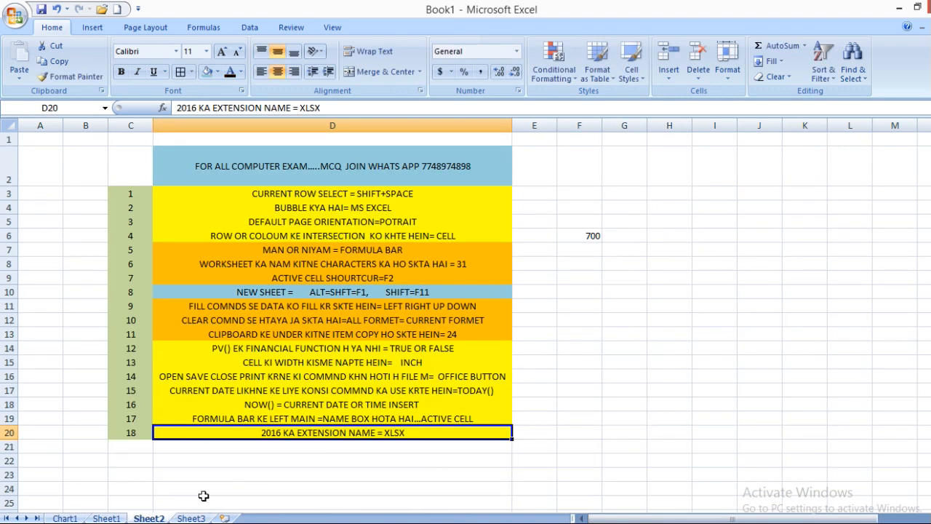
click(191, 518)
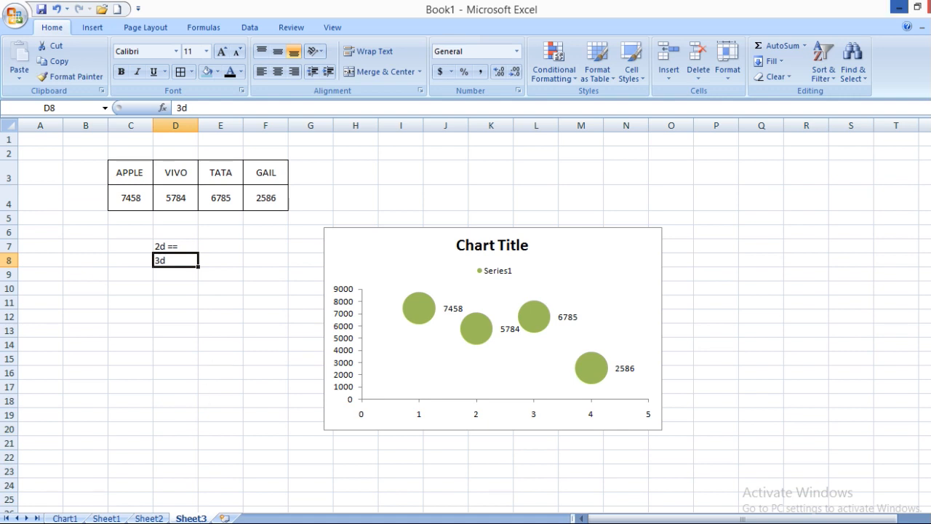
mouse_move(930, 0)
click(149, 518)
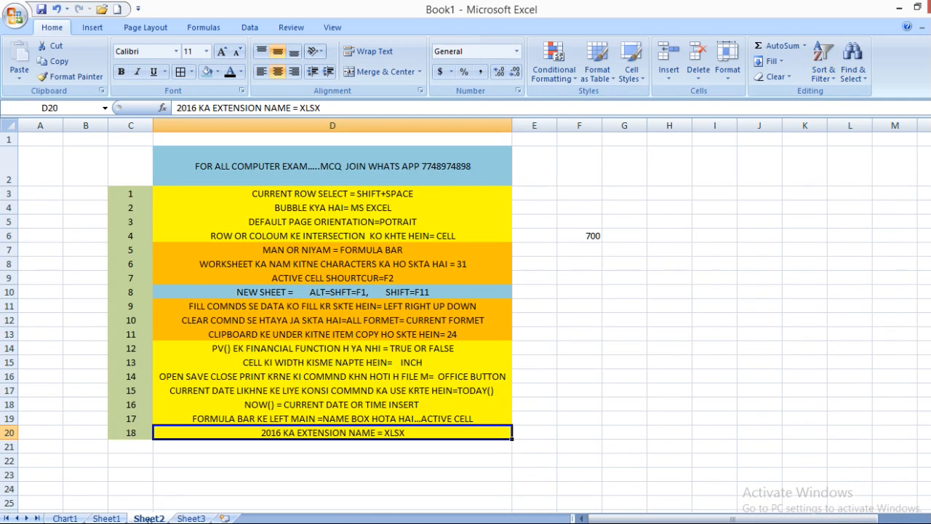
click(417, 168)
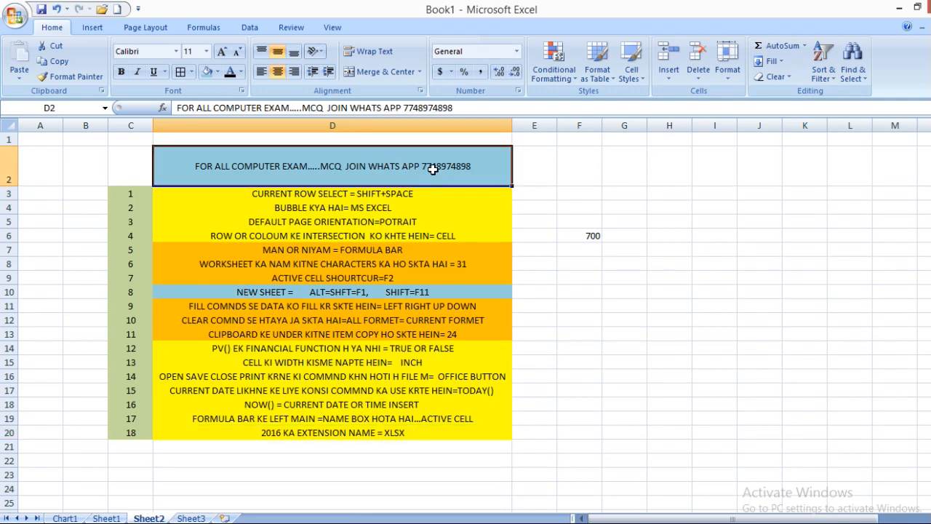